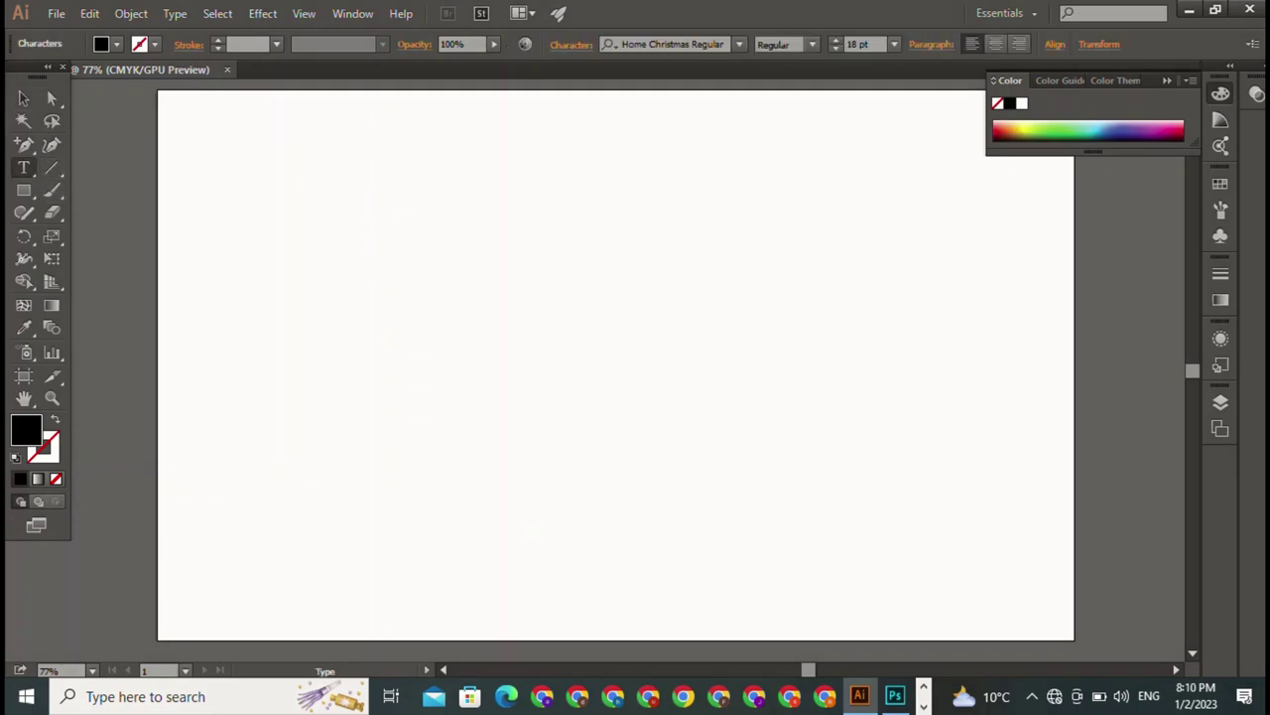
Type BAZYGAR on the artboard and scale the text up to about 126 pt.
{"action": "left_click", "coordinate": [574, 268]}
{"action": "type", "text": "BAZ"}
{"action": "type", "text": "YGAR"}
{"action": "left_click", "coordinate": [24, 99]}
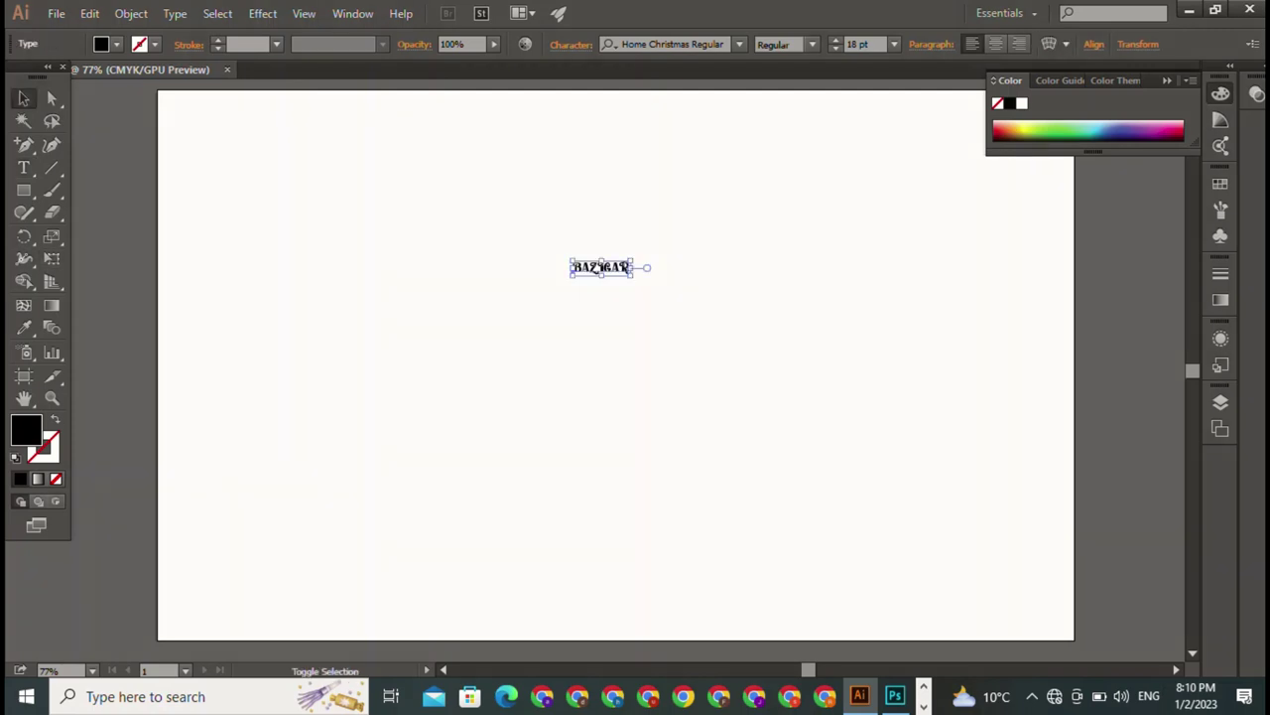
{"action": "left_click_drag", "start_coordinate": [631, 275], "coordinate": [979, 362]}
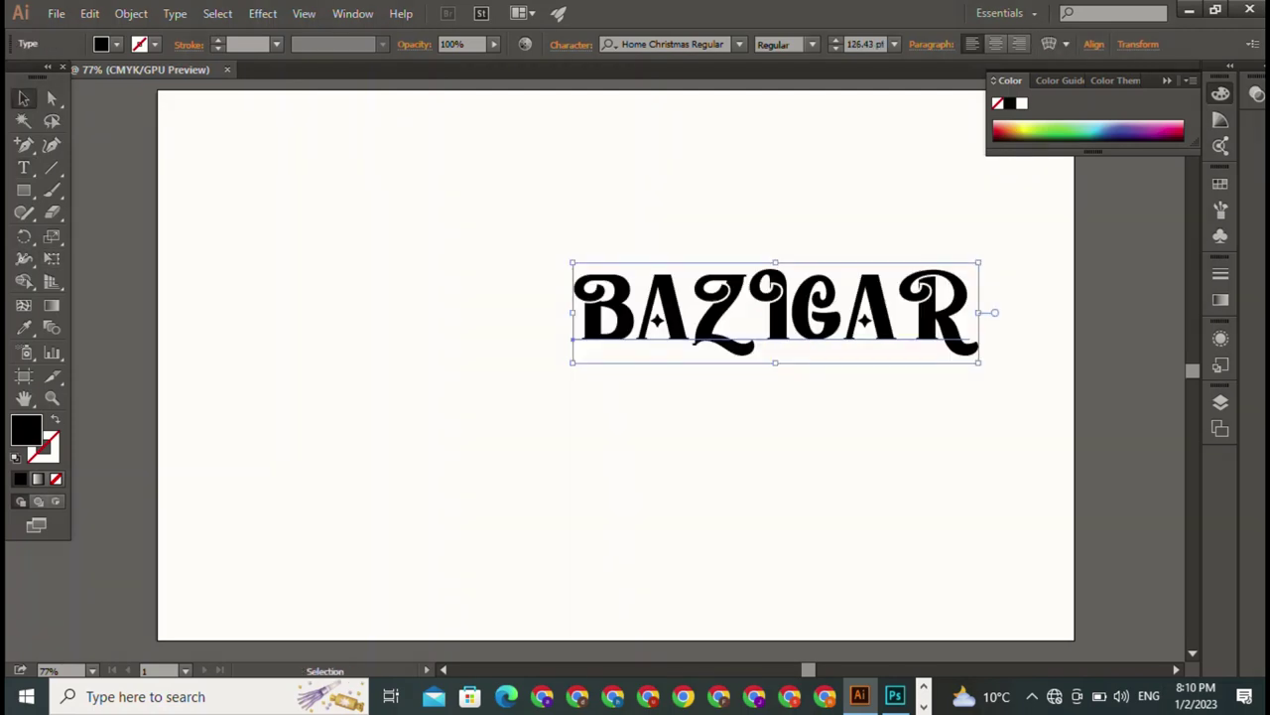
Apply a horizontal Bulge envelope warp at 50% bend to BAZIGAR, then shift it left.
{"action": "left_click", "coordinate": [1066, 43]}
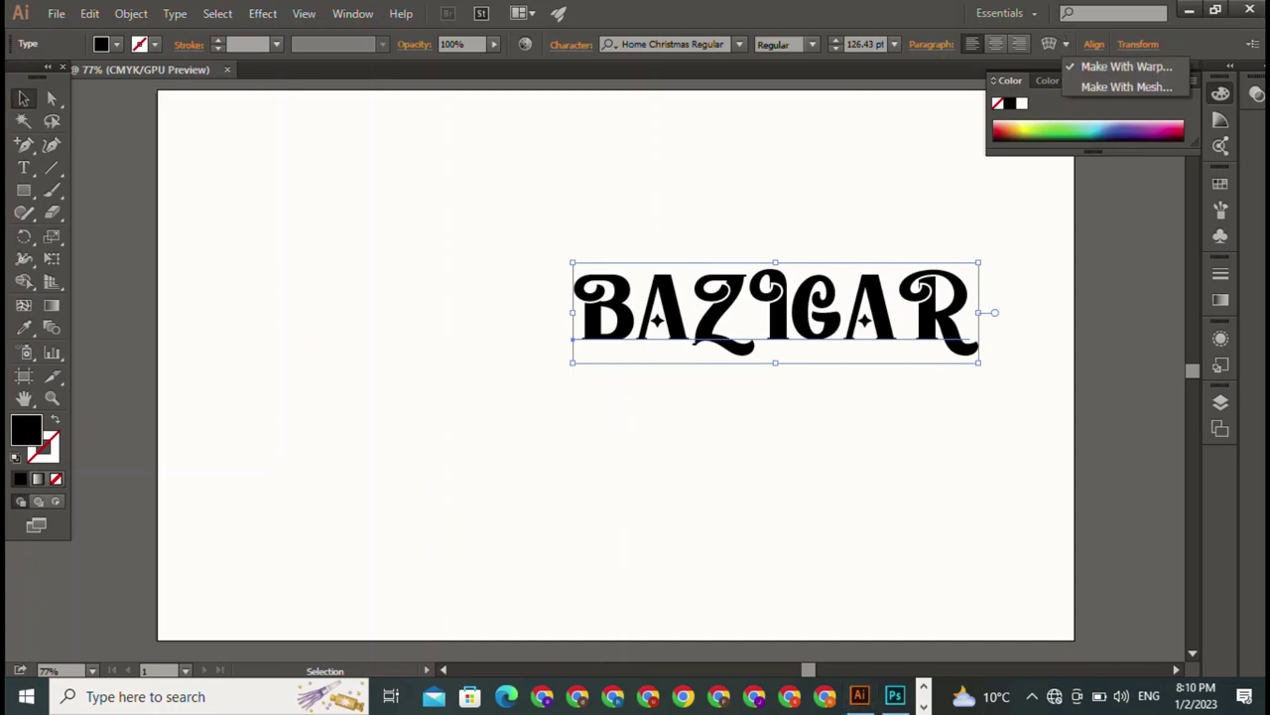
{"action": "left_click", "coordinate": [1126, 66]}
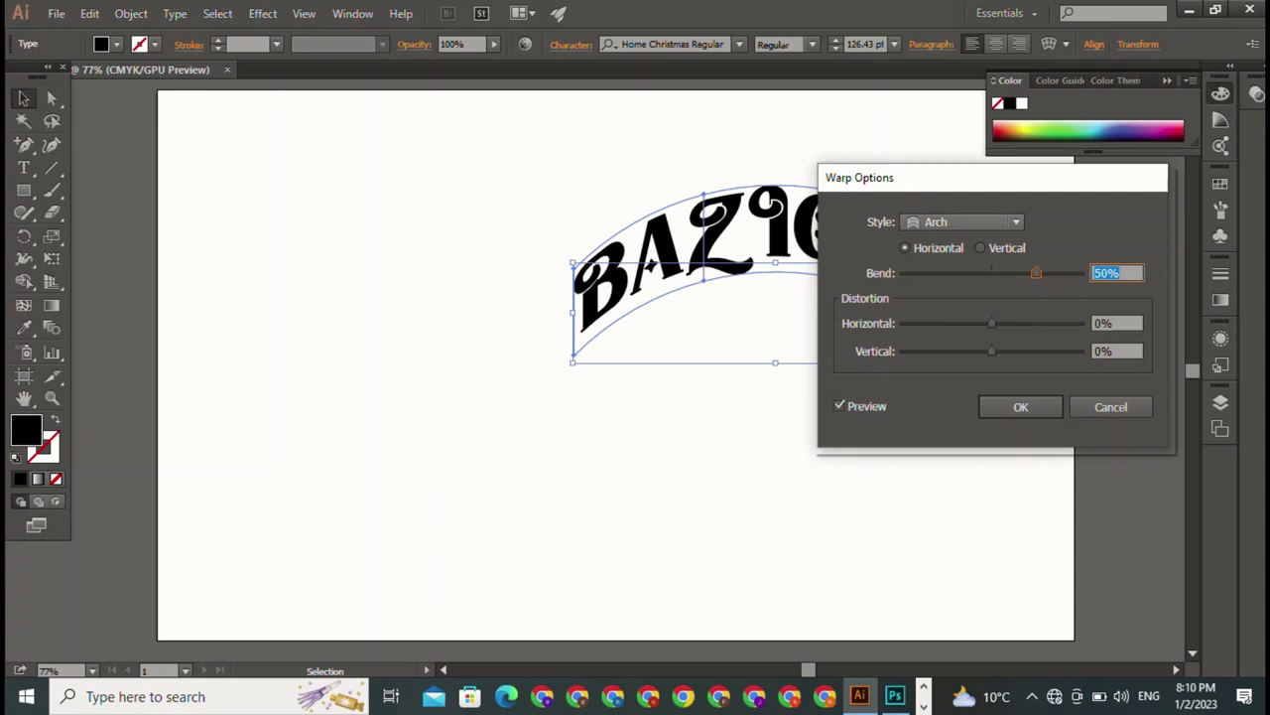
{"action": "left_click", "coordinate": [963, 222]}
{"action": "left_click", "coordinate": [949, 328]}
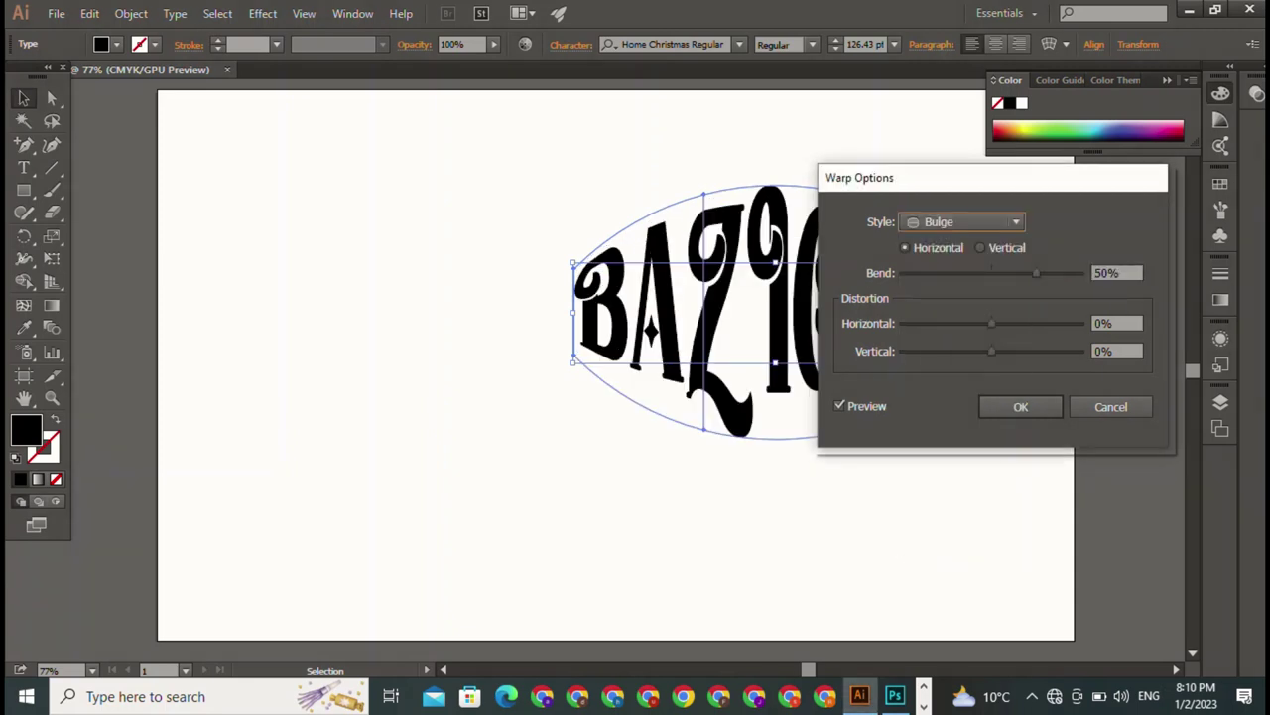
{"action": "left_click", "coordinate": [1020, 407]}
{"action": "left_click_drag", "start_coordinate": [794, 298], "coordinate": [595, 340]}
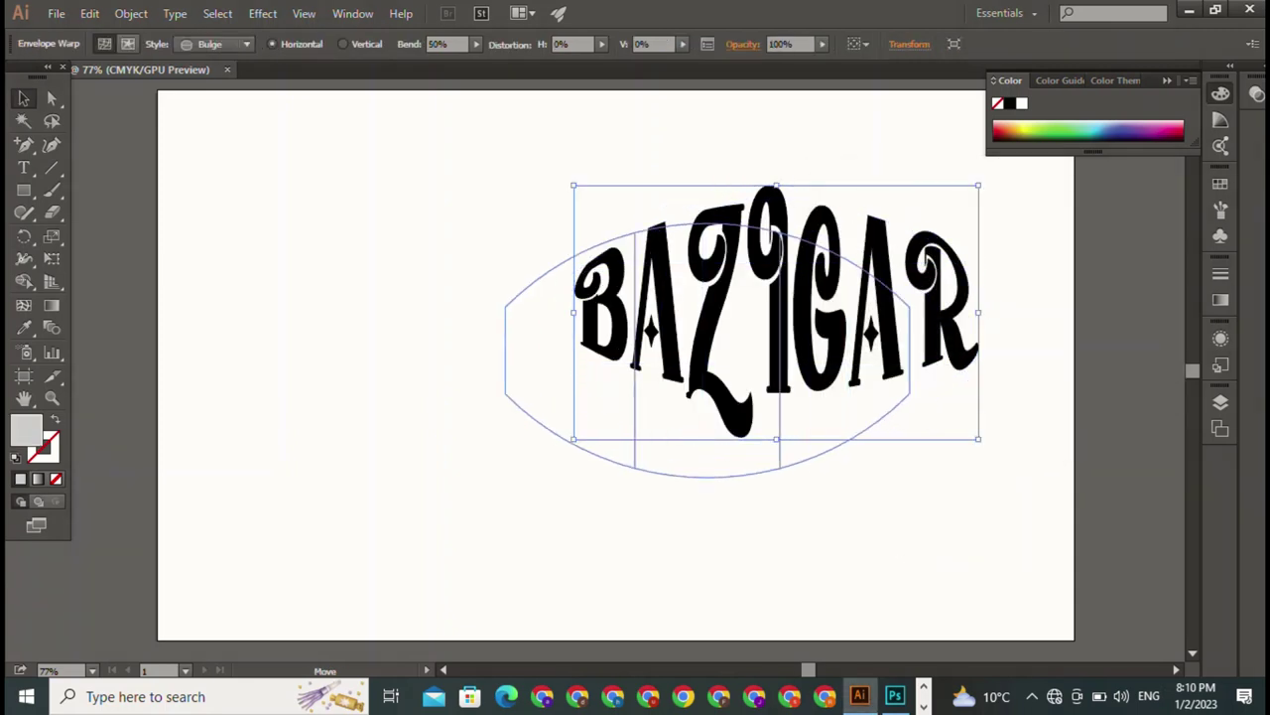
{"action": "key", "text": "ctrl+shift+a"}
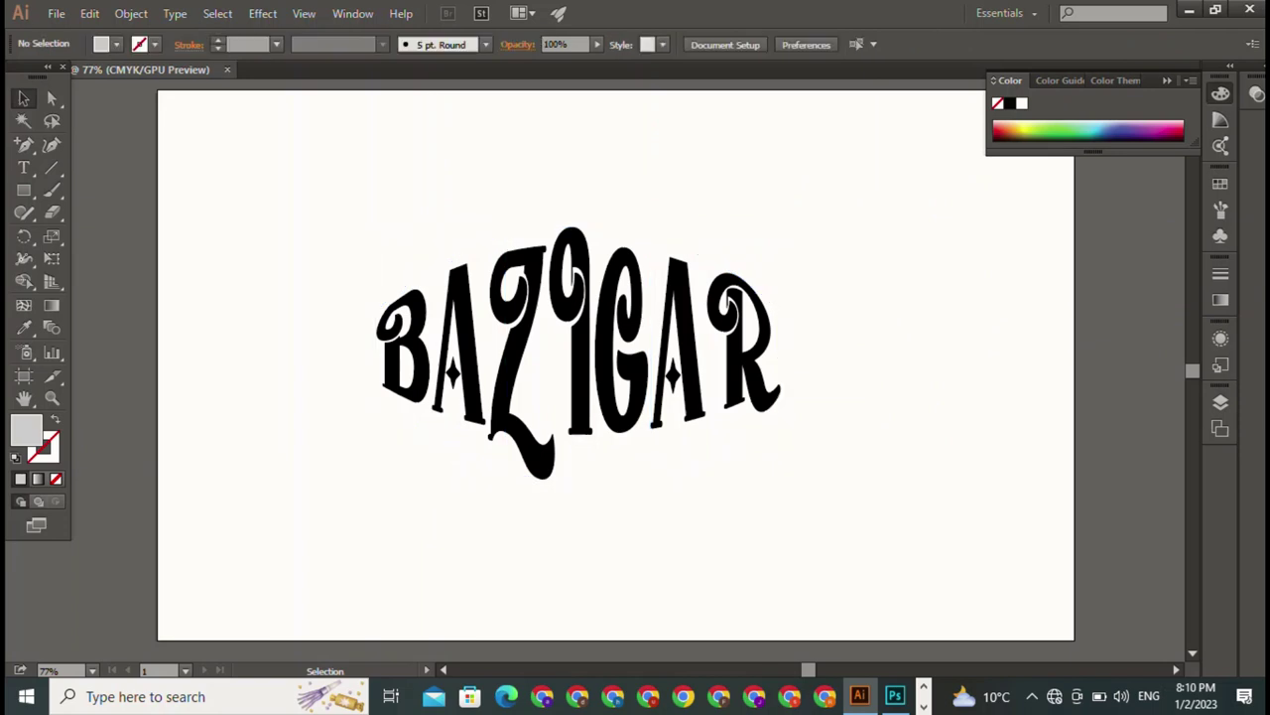
Draw a grey square, duplicate it to the right of BAZIGAR, and rotate that copy 45°.
{"action": "left_click", "coordinate": [24, 190]}
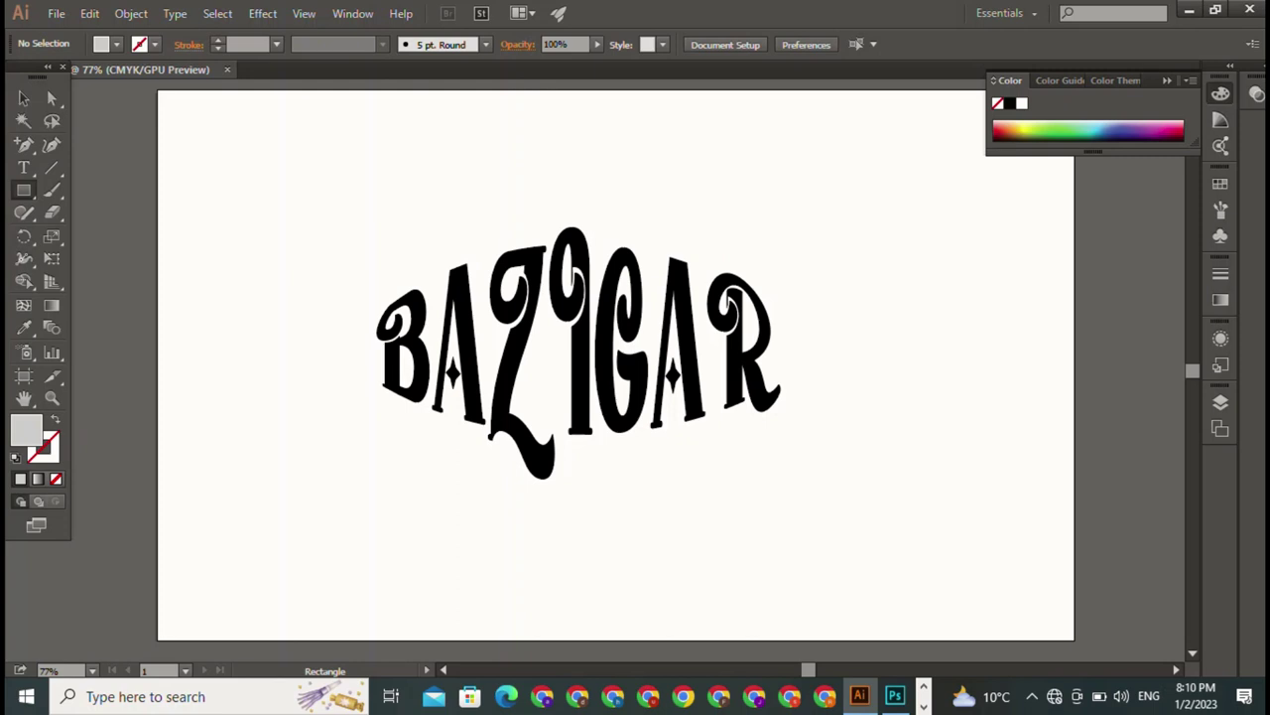
{"action": "left_click_drag", "start_coordinate": [186, 135], "coordinate": [396, 352]}
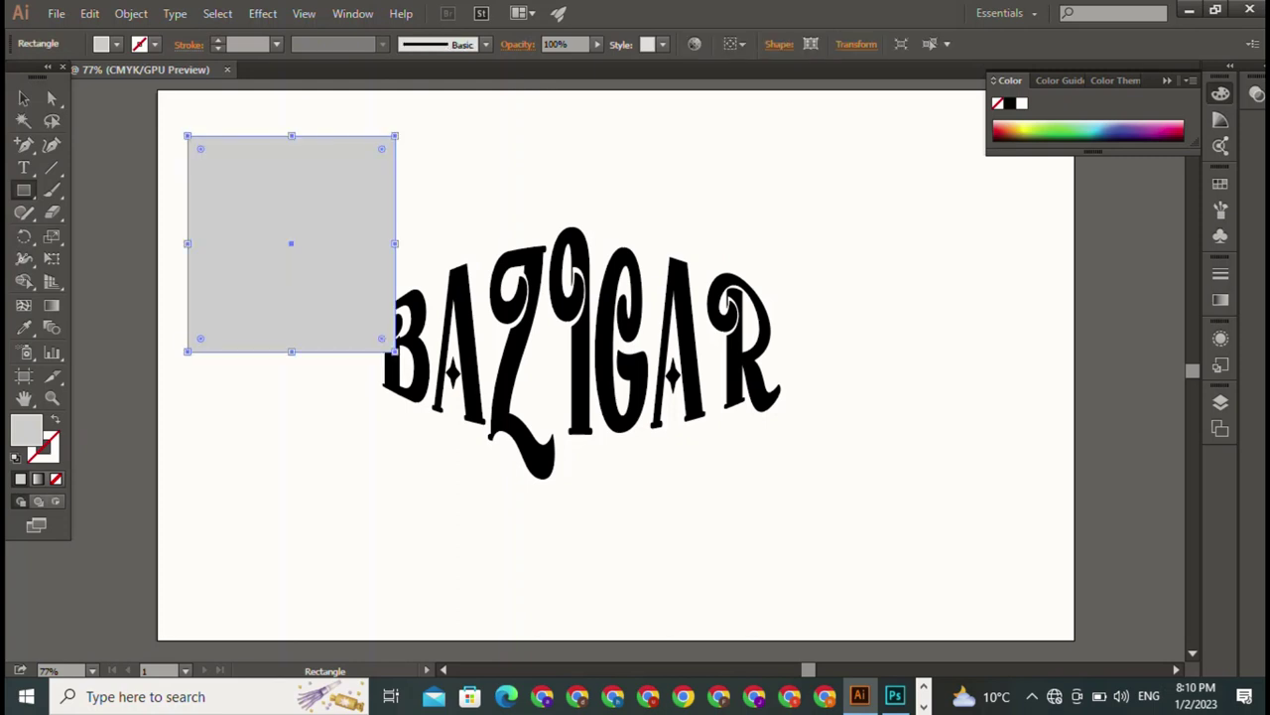
{"action": "key", "text": "v"}
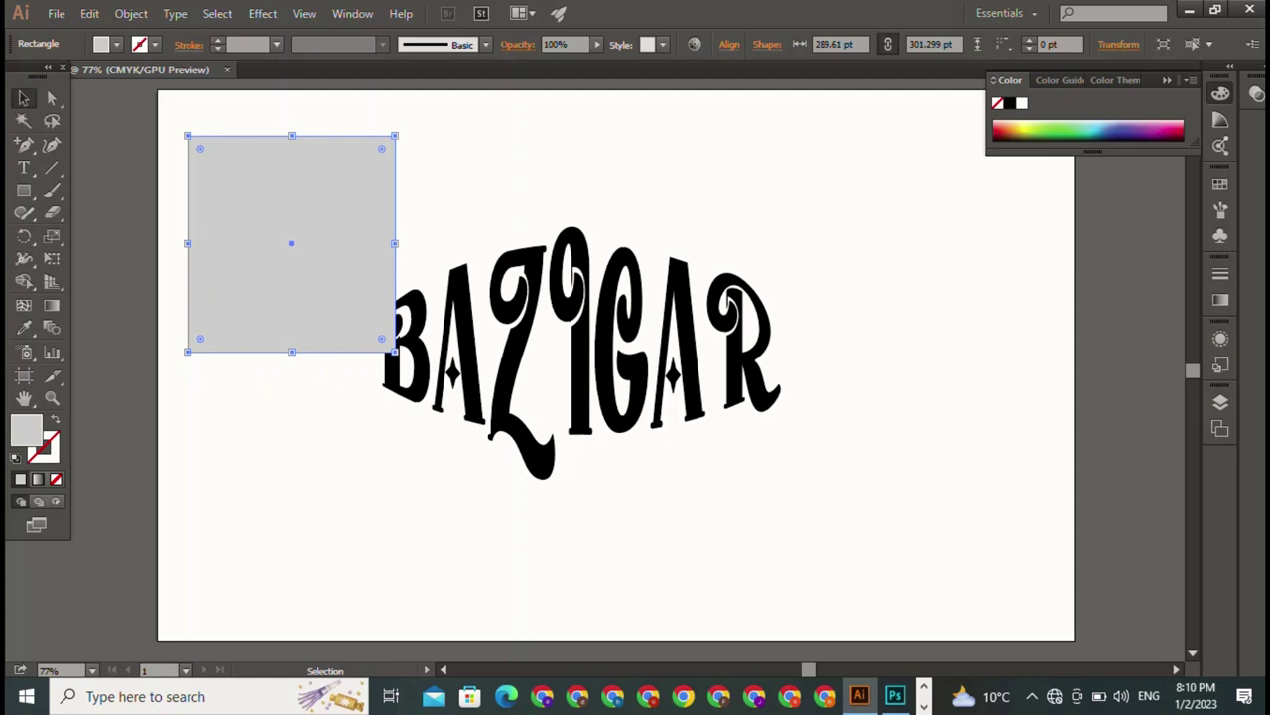
{"action": "mouse_move", "coordinate": [291, 244]}
{"action": "left_mouse_down"}
{"action": "mouse_move", "coordinate": [304, 511]}
{"action": "mouse_move", "coordinate": [887, 265]}
{"action": "left_mouse_up"}
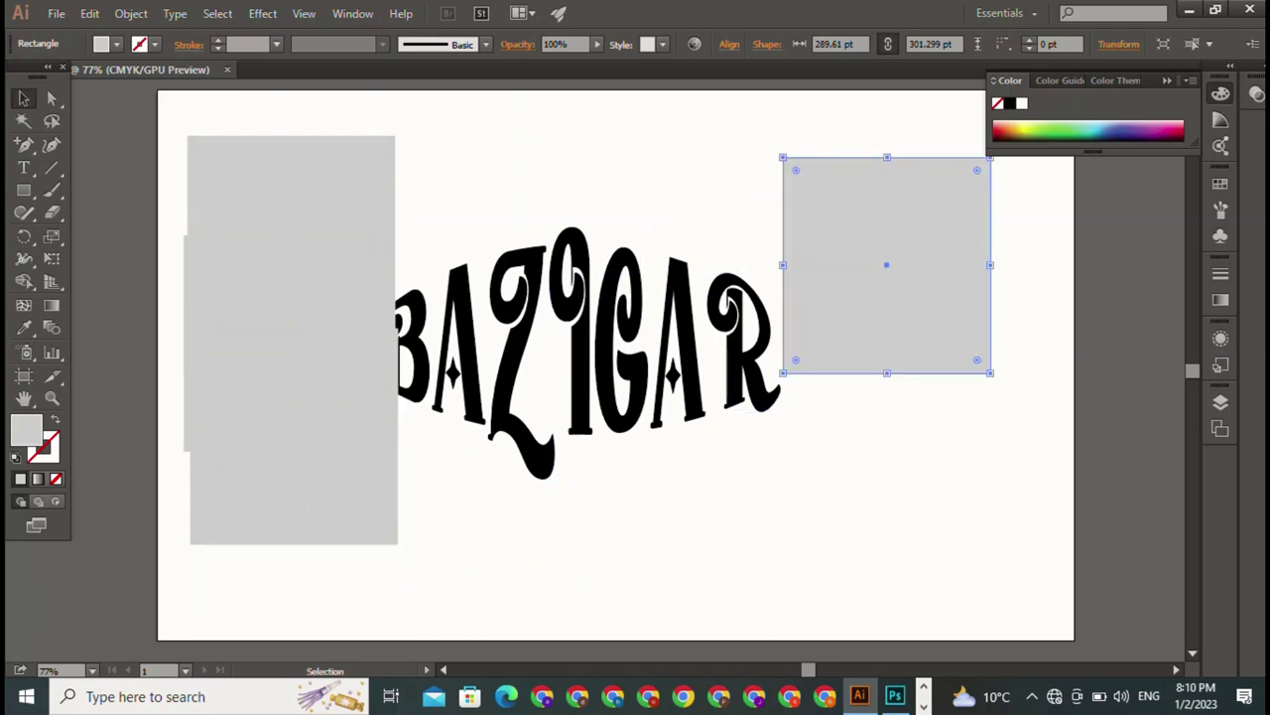
{"action": "left_click_drag", "start_coordinate": [774, 199], "coordinate": [770, 216]}
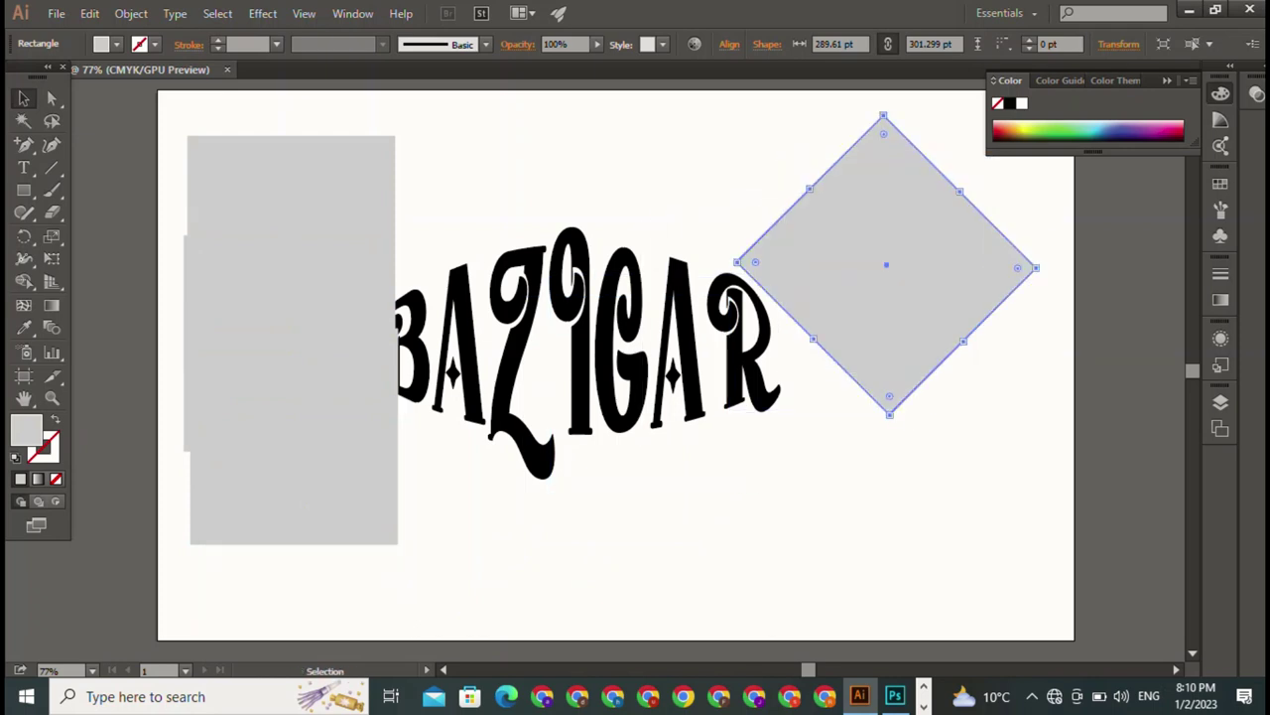
Give the right diamond a 4 pt black stroke and no fill.
{"action": "left_click", "coordinate": [155, 44]}
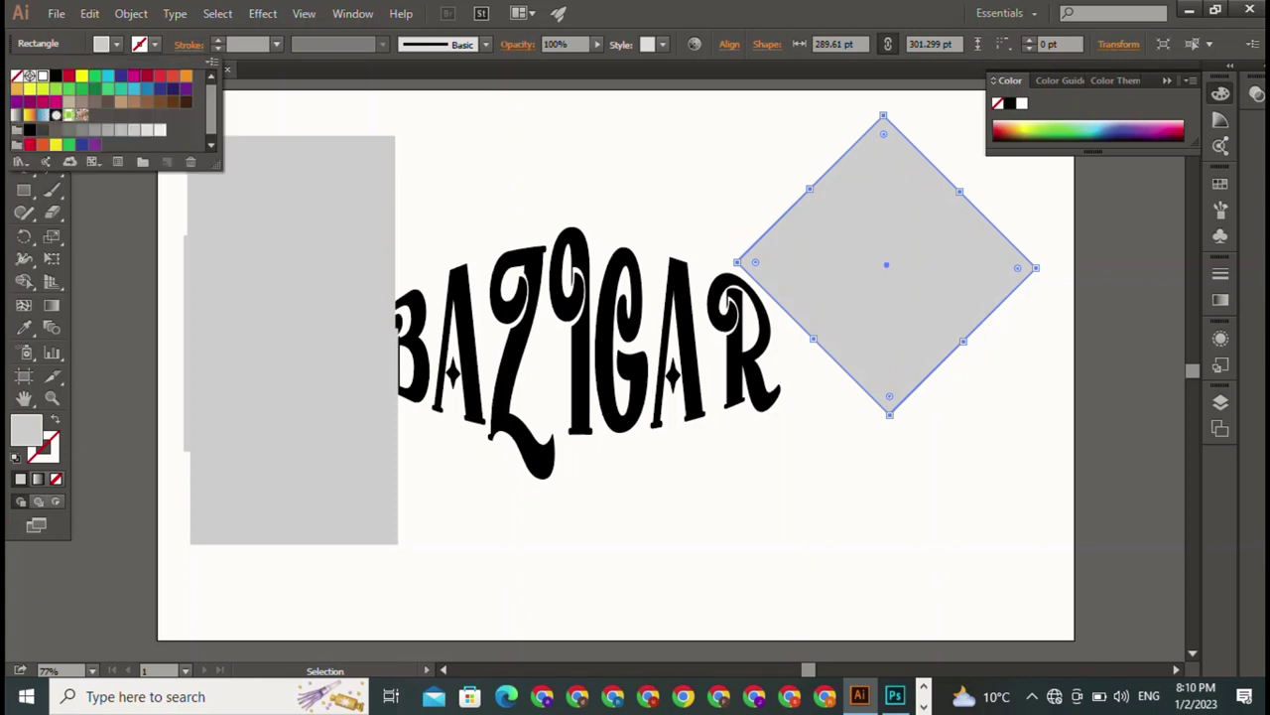
{"action": "left_click", "coordinate": [54, 75]}
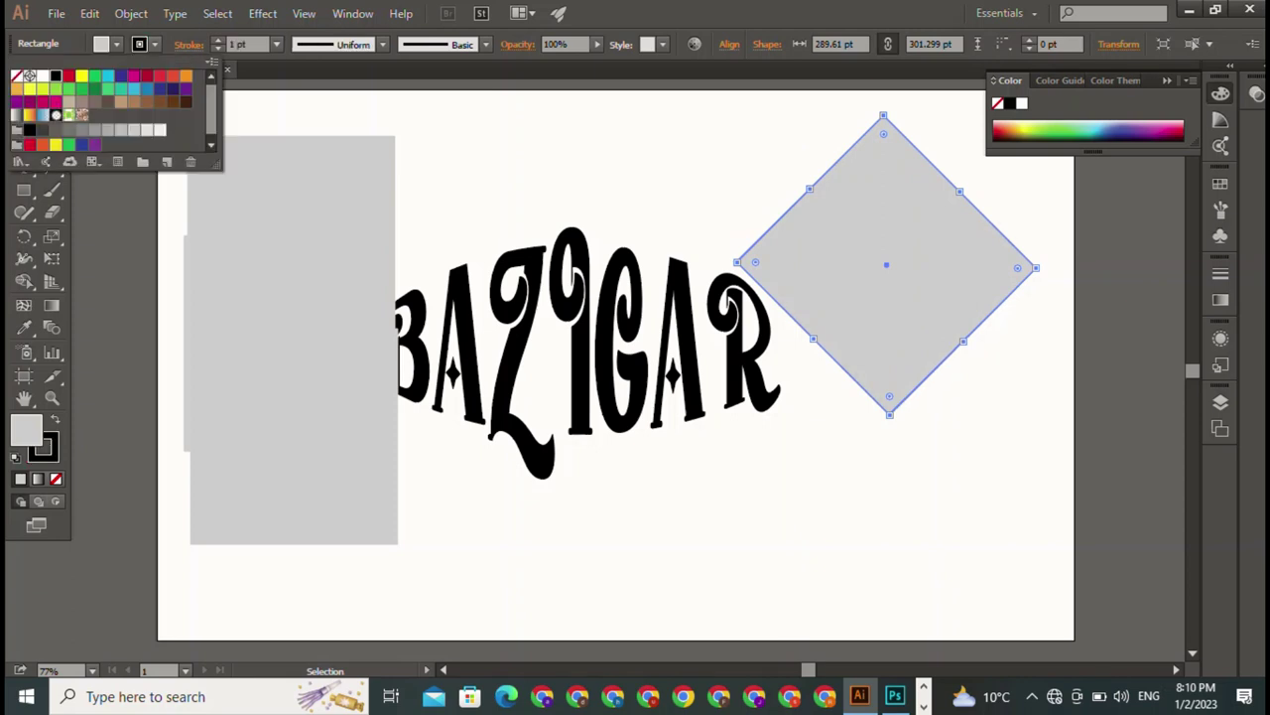
{"action": "left_click", "coordinate": [217, 40]}
{"action": "left_click", "coordinate": [217, 40]}
{"action": "left_click", "coordinate": [218, 40]}
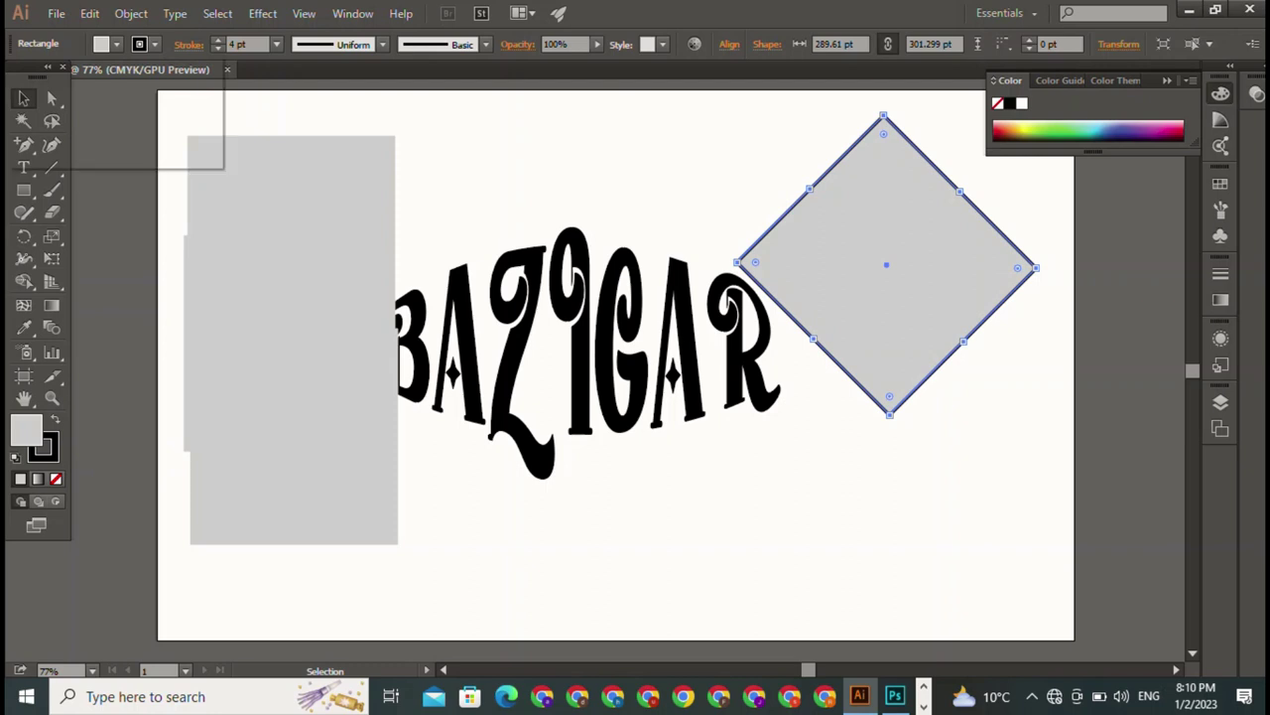
{"action": "left_click", "coordinate": [116, 43]}
{"action": "left_click", "coordinate": [54, 73]}
{"action": "left_click", "coordinate": [17, 74]}
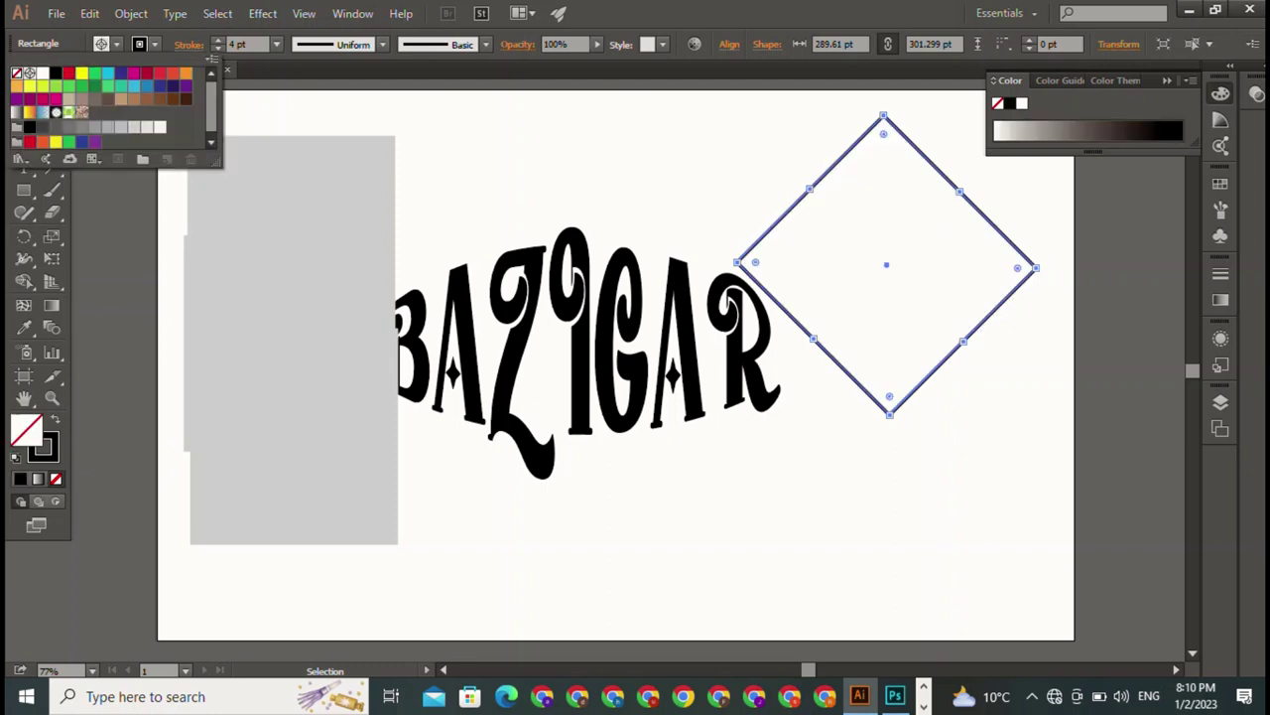
{"action": "key", "text": "Escape"}
Rotate the top-left rectangle 45° and give it a 4 pt black stroke with no fill.
{"action": "left_click", "coordinate": [291, 243]}
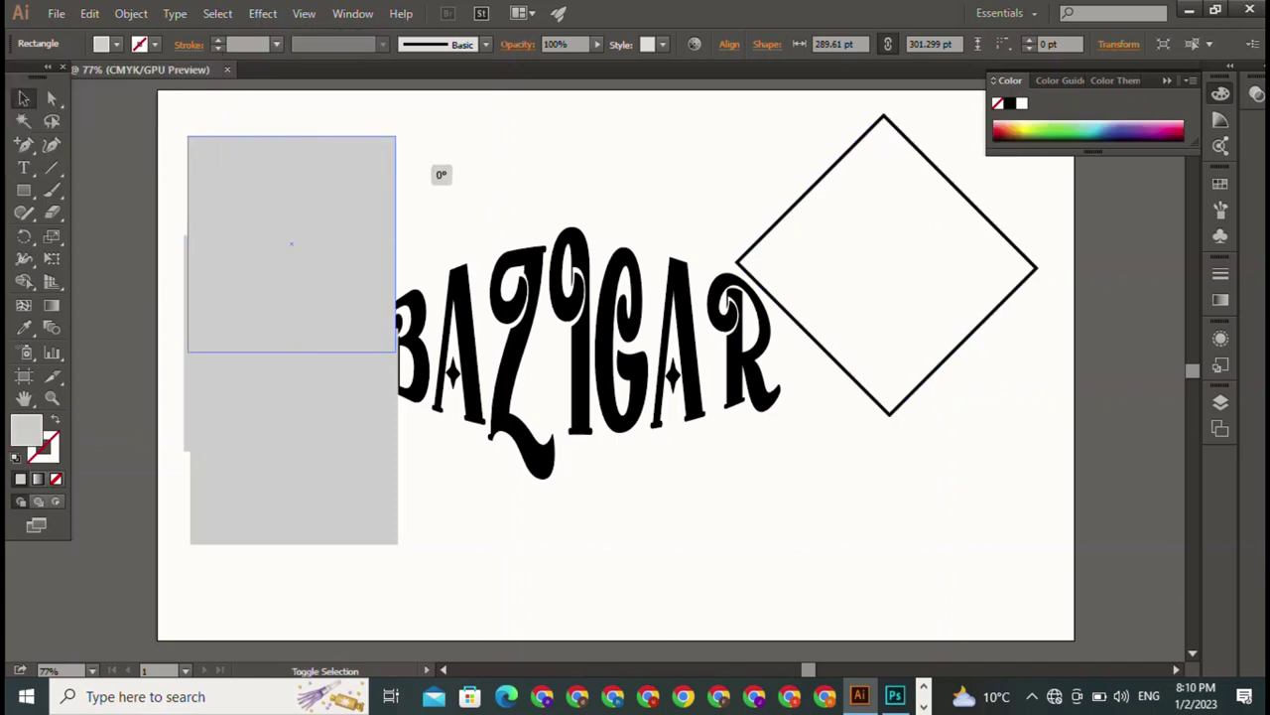
{"action": "left_click_drag", "start_coordinate": [442, 176], "coordinate": [461, 217]}
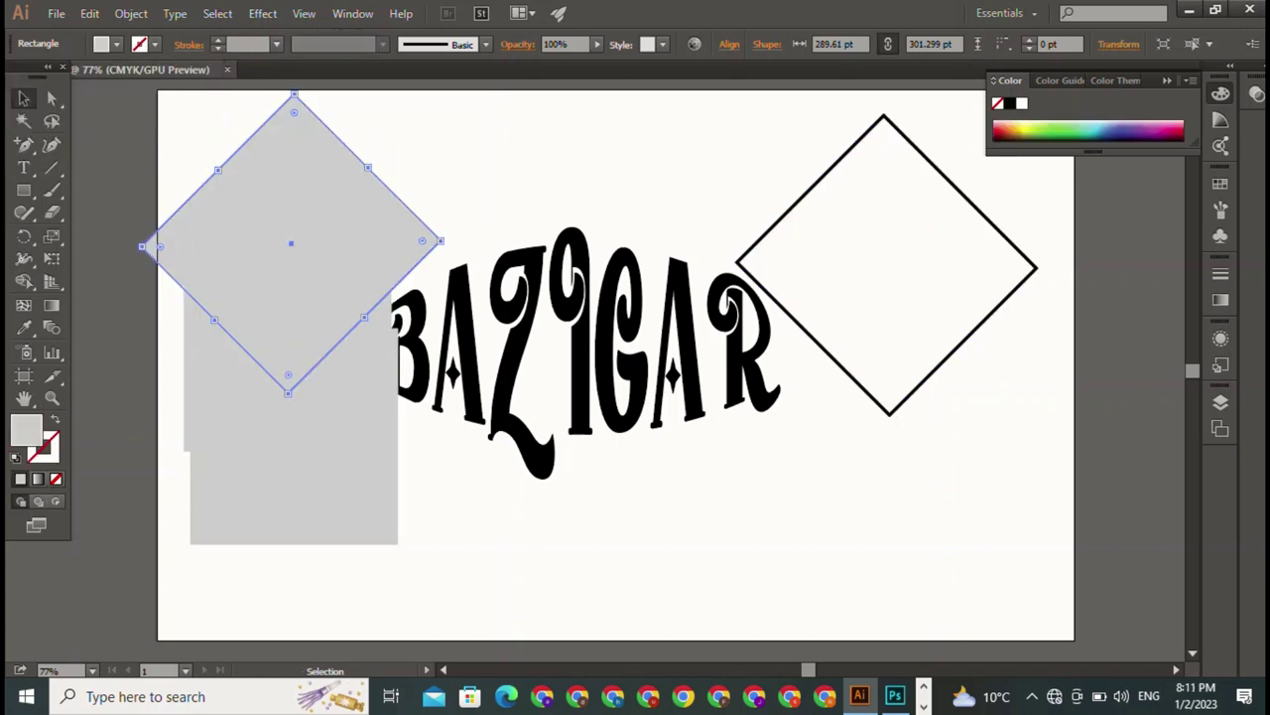
{"action": "left_click", "coordinate": [154, 44]}
{"action": "left_click", "coordinate": [55, 74]}
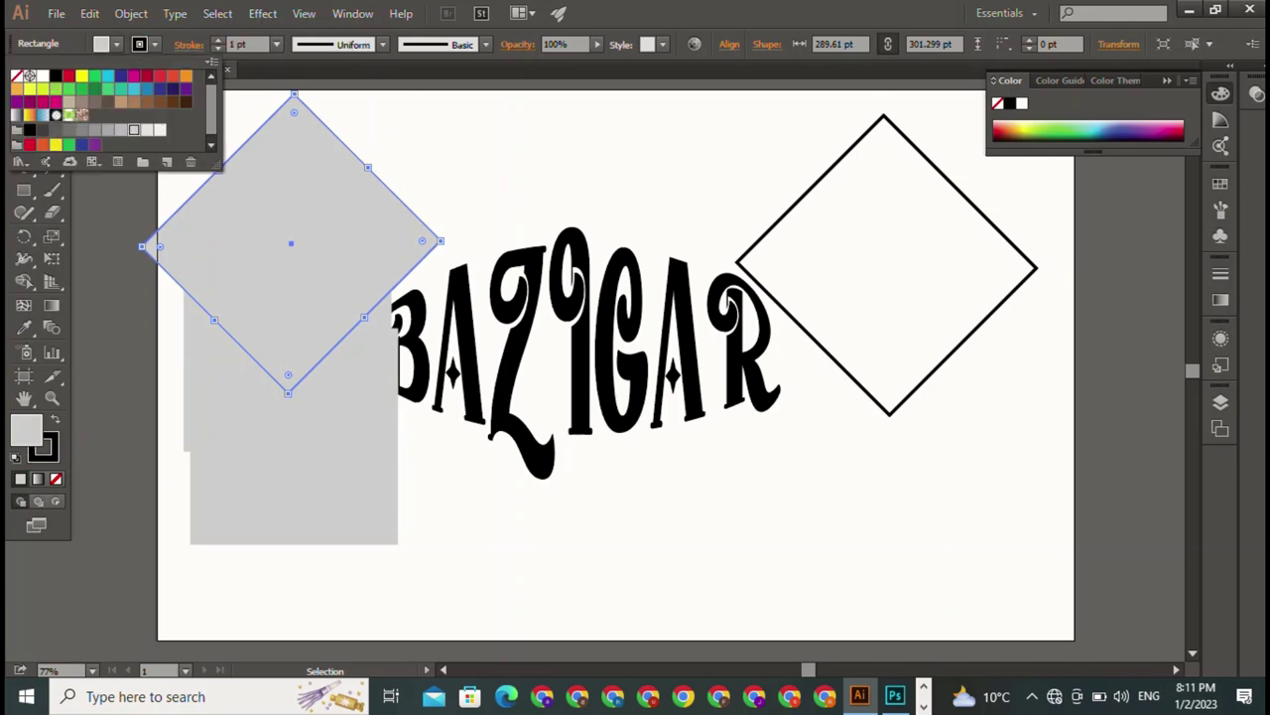
{"action": "key", "text": "slash"}
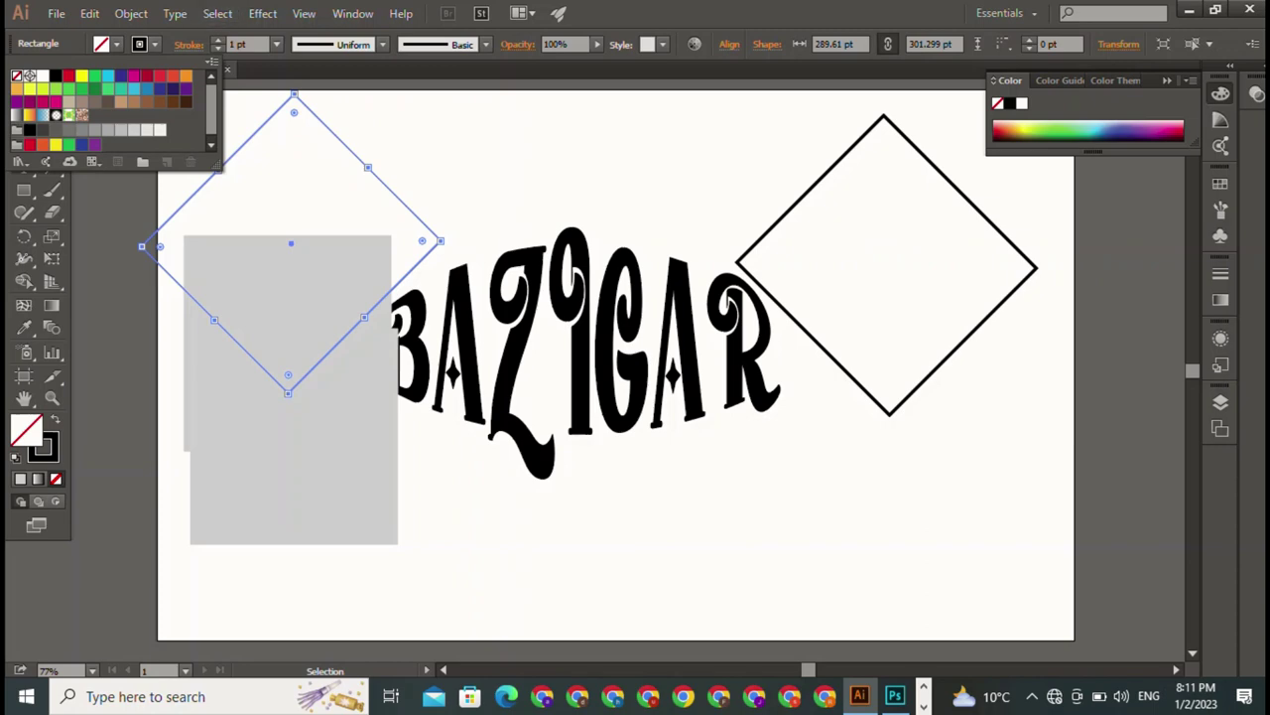
{"action": "left_click", "coordinate": [216, 40]}
{"action": "left_click", "coordinate": [216, 40]}
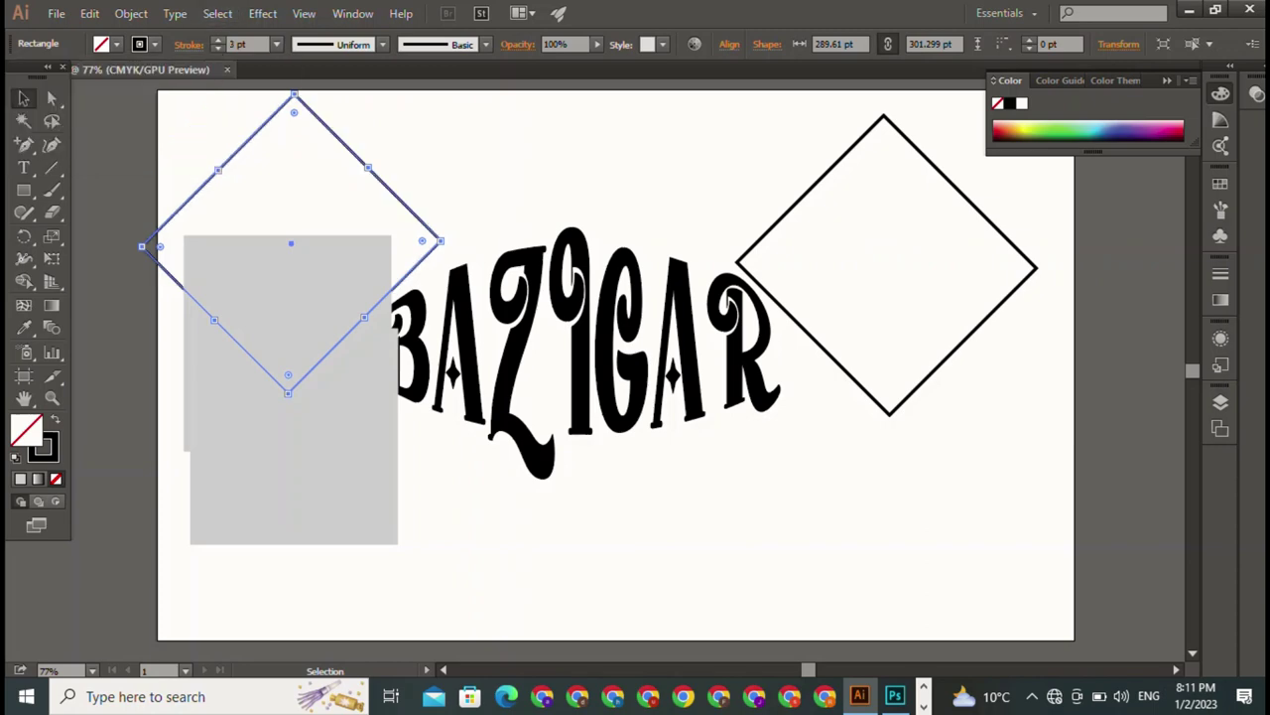
{"action": "left_click", "coordinate": [216, 39]}
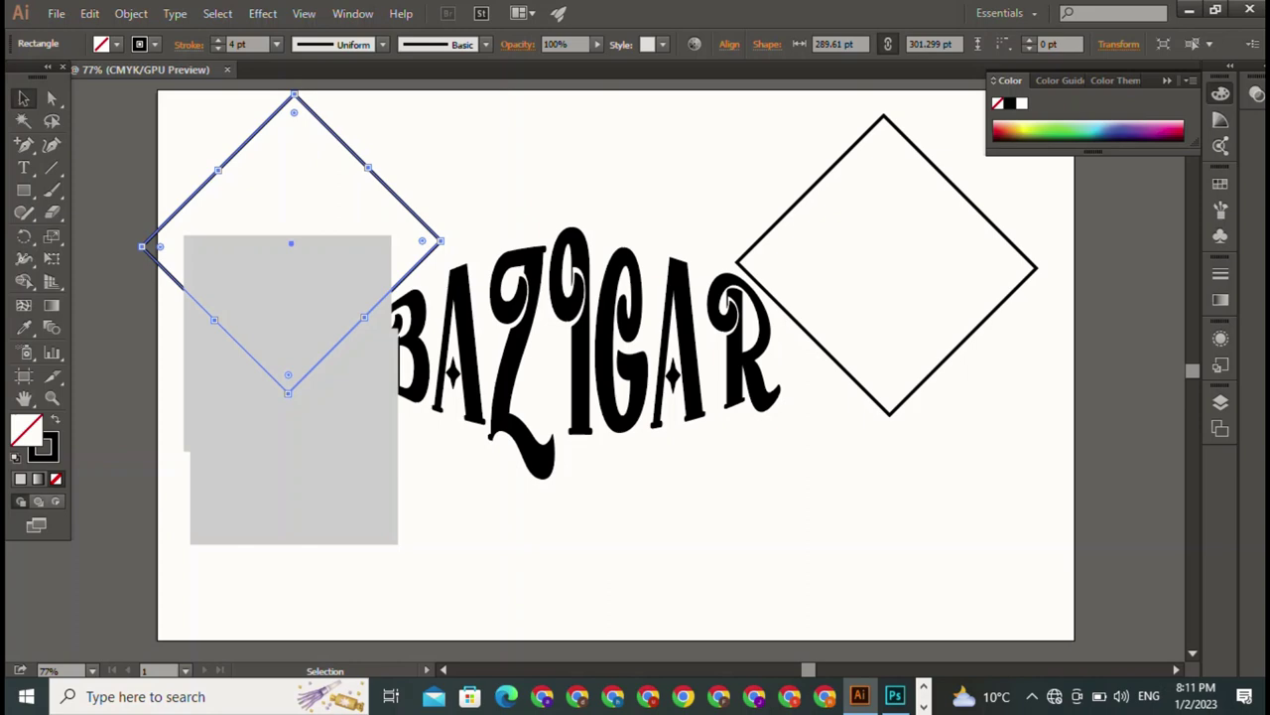
Drag the top-left diamond over the right one, slightly offset to form a double outline.
{"action": "left_click_drag", "start_coordinate": [367, 167], "coordinate": [930, 192]}
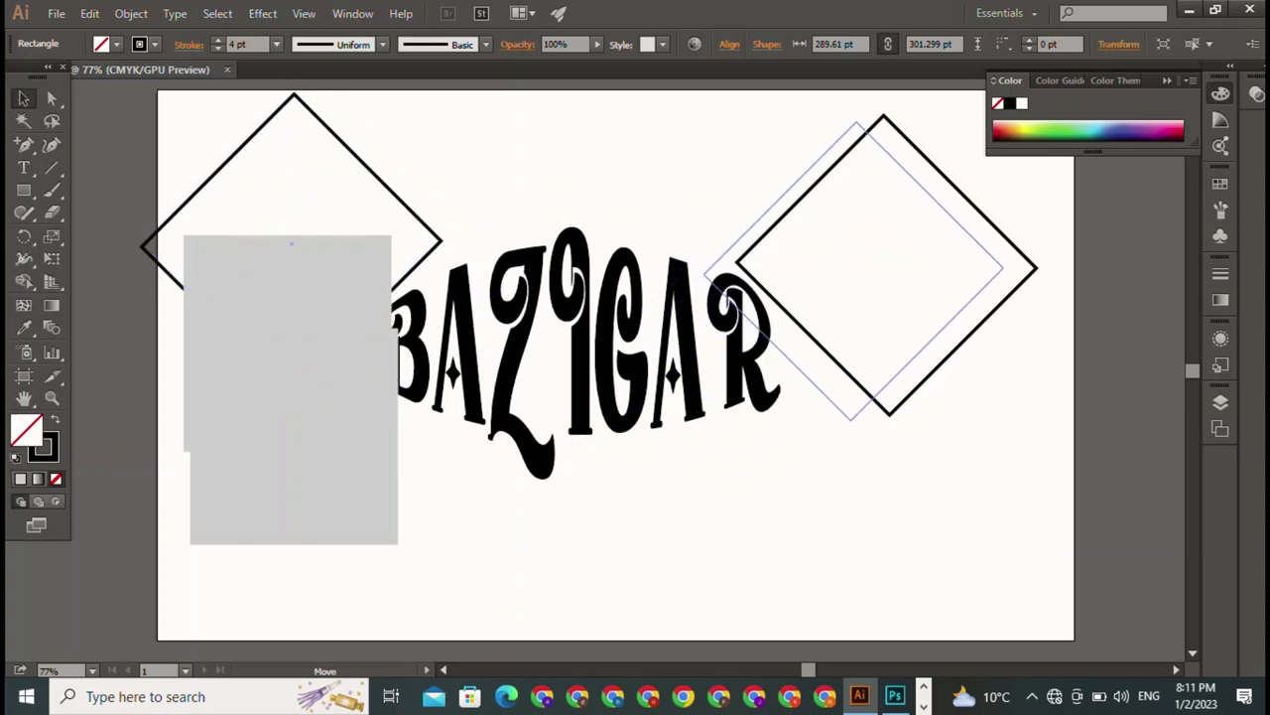
{"action": "left_click_drag", "start_coordinate": [930, 192], "coordinate": [939, 190]}
{"action": "key", "text": "ctrl+shift+a"}
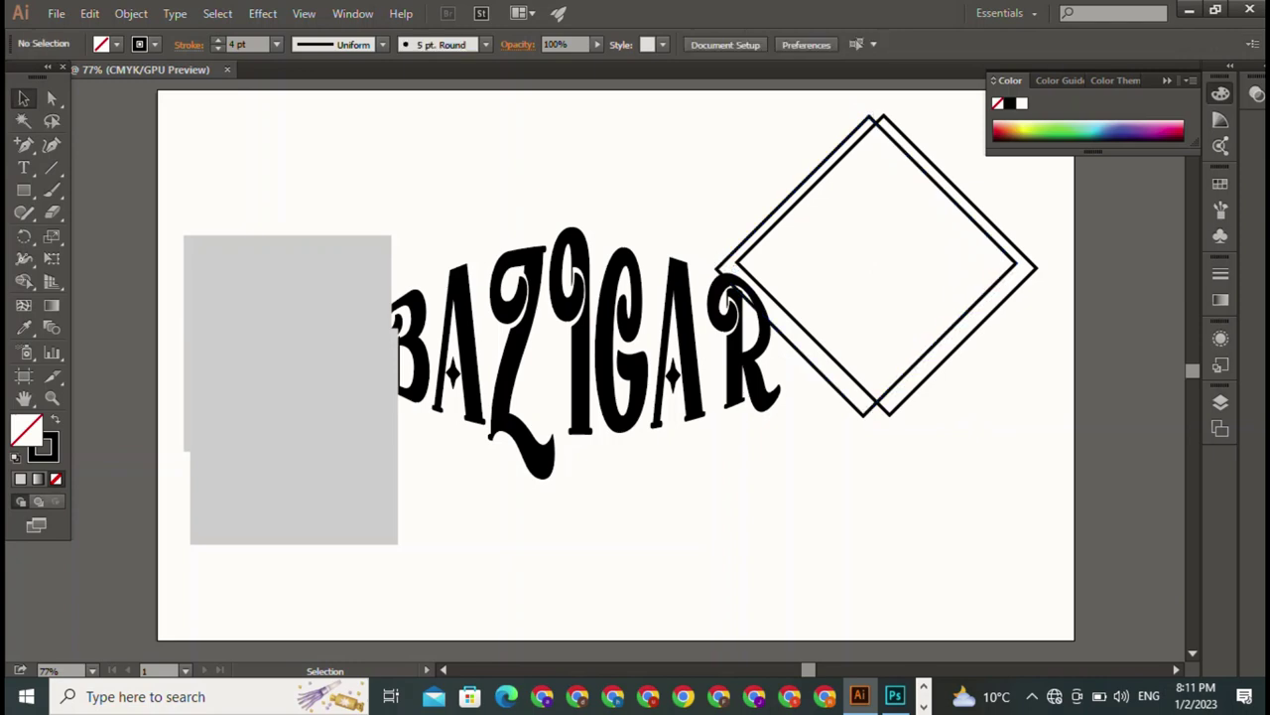
{"action": "left_click", "coordinate": [298, 298]}
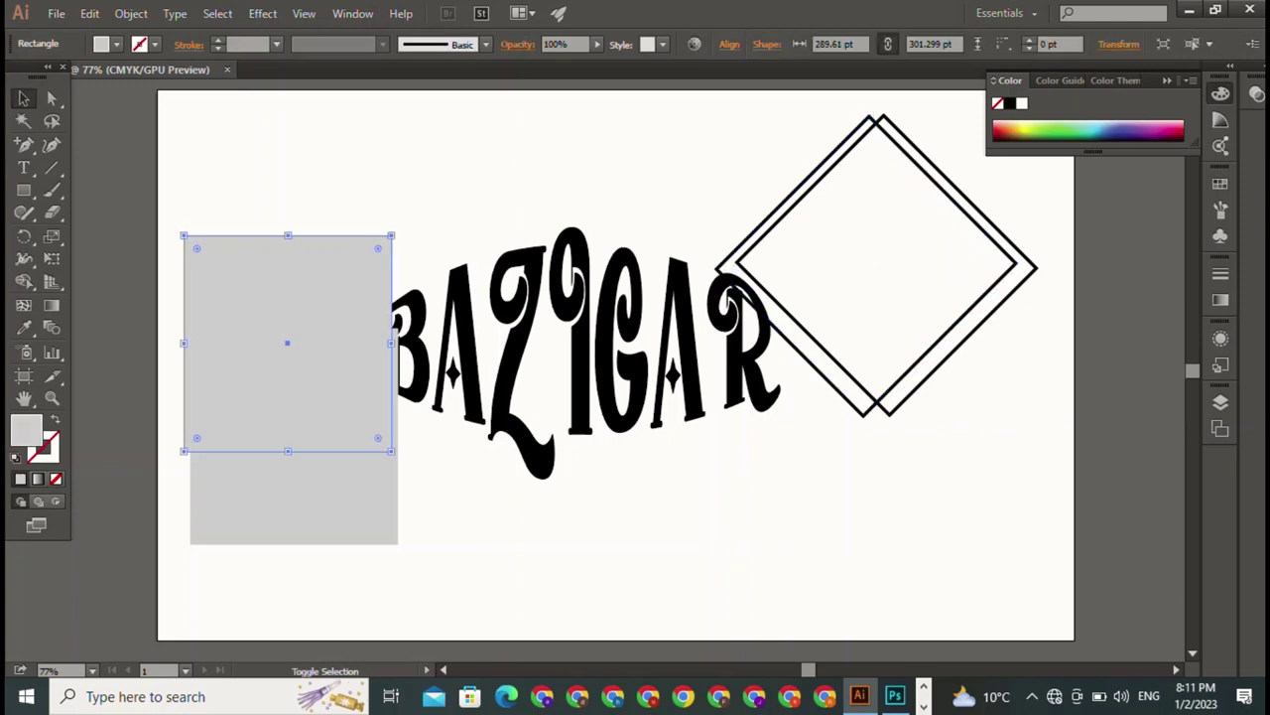
Rotate the upper grey rectangle 45° into a diamond with a 4 pt black stroke and no fill.
{"action": "left_click_drag", "start_coordinate": [440, 264], "coordinate": [437, 308]}
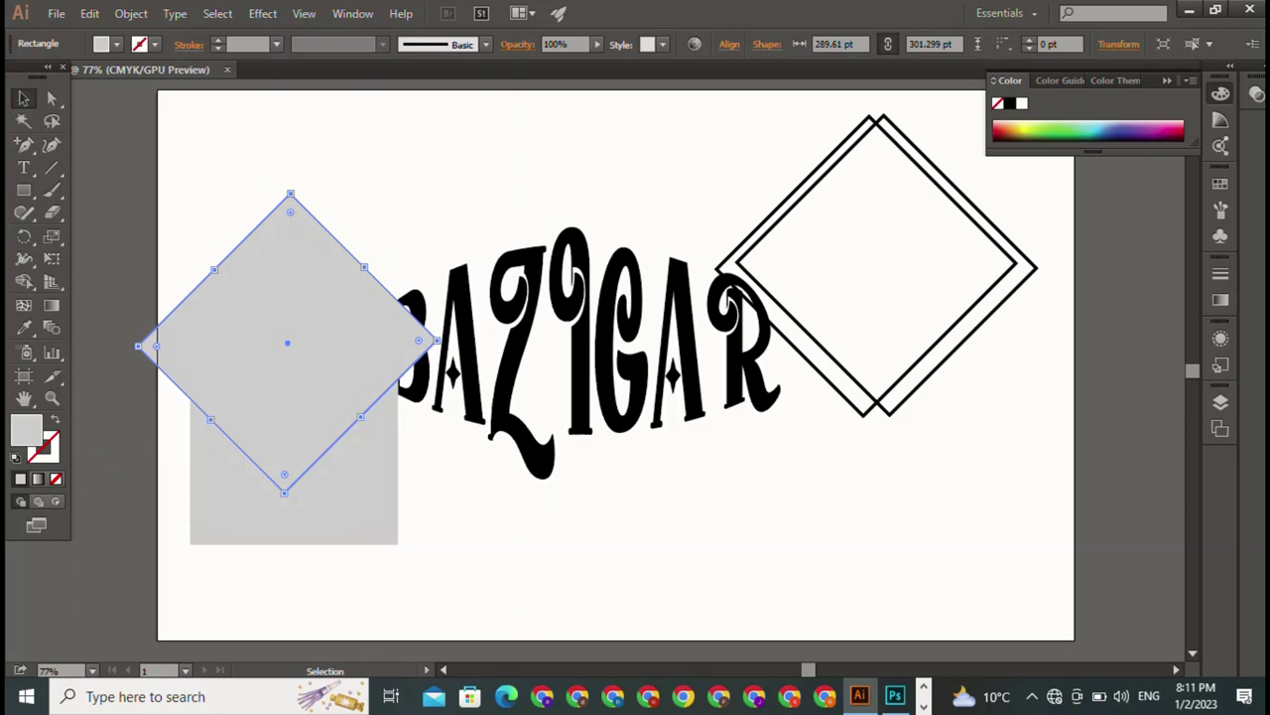
{"action": "left_click", "coordinate": [155, 44]}
{"action": "left_click", "coordinate": [56, 75]}
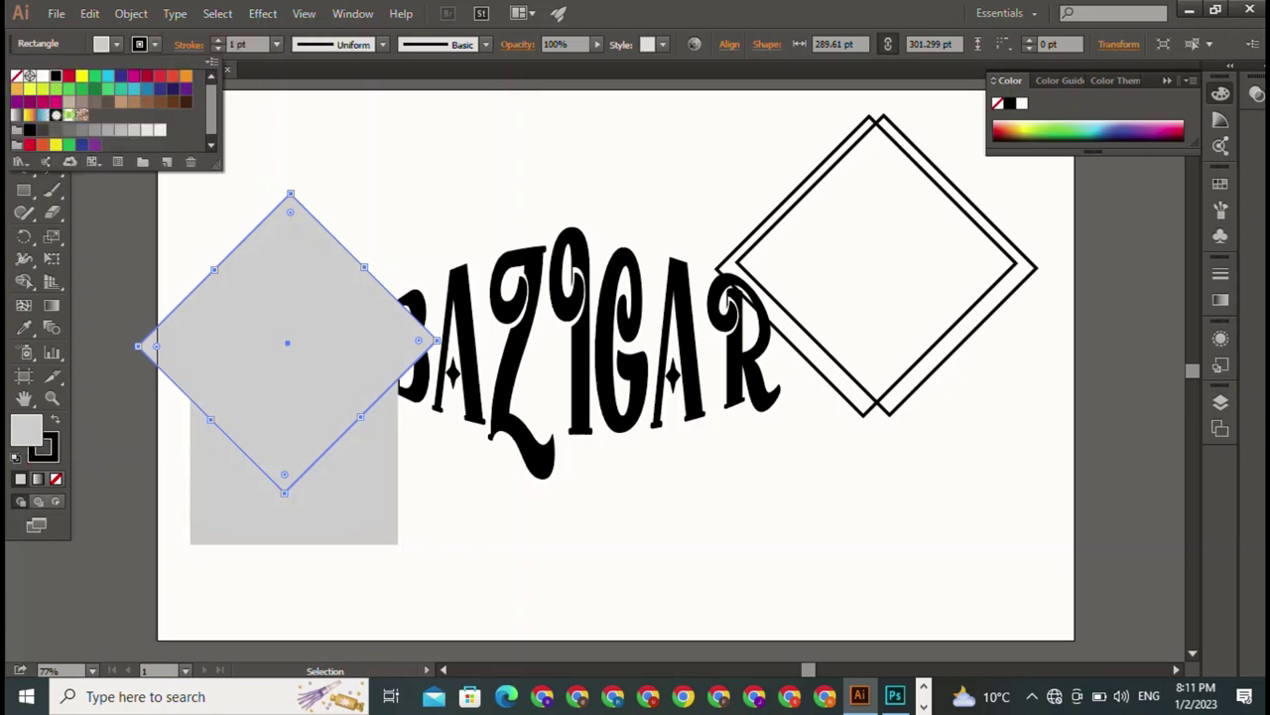
{"action": "left_click", "coordinate": [116, 43]}
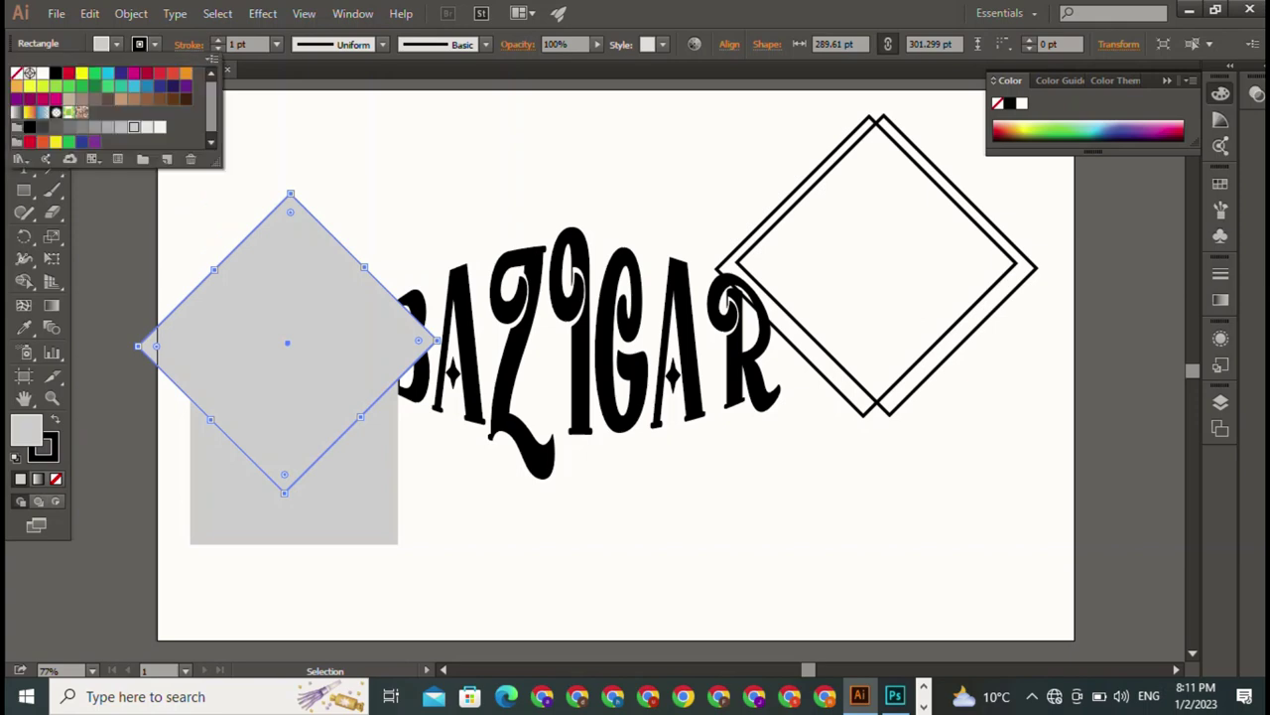
{"action": "left_click", "coordinate": [16, 74]}
{"action": "left_click", "coordinate": [217, 40]}
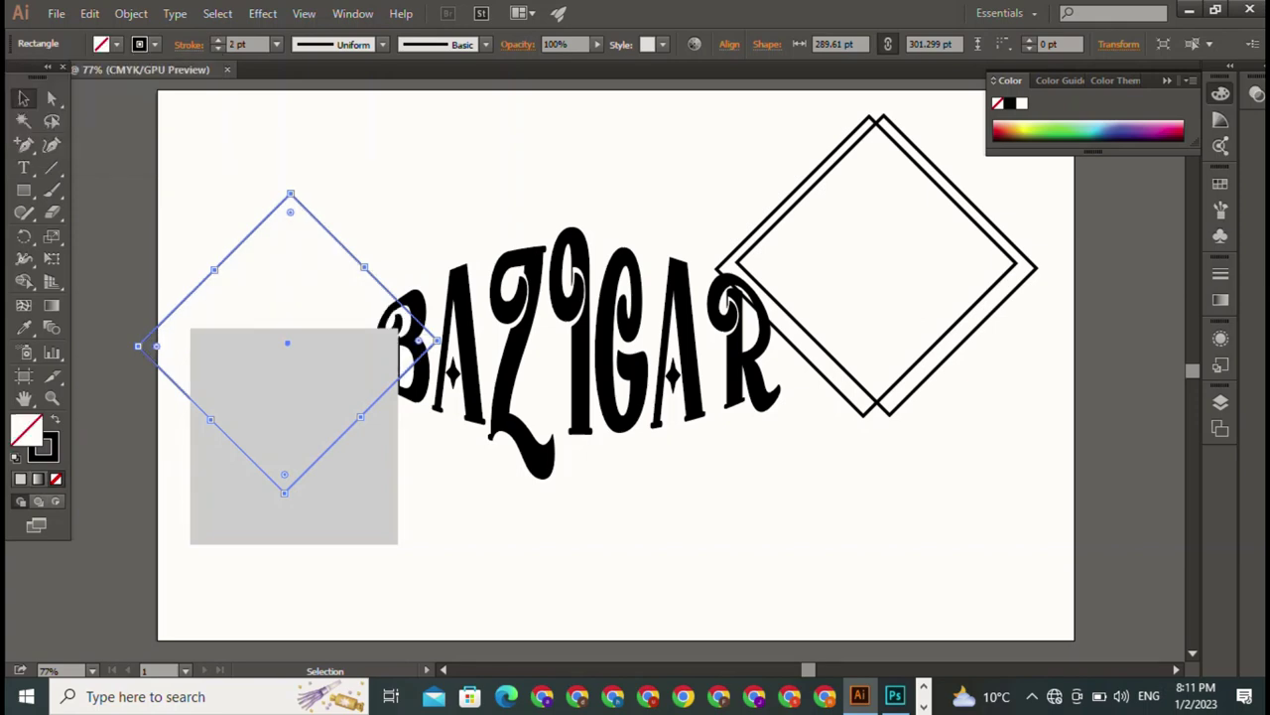
{"action": "left_click", "coordinate": [217, 39]}
{"action": "left_click", "coordinate": [218, 40]}
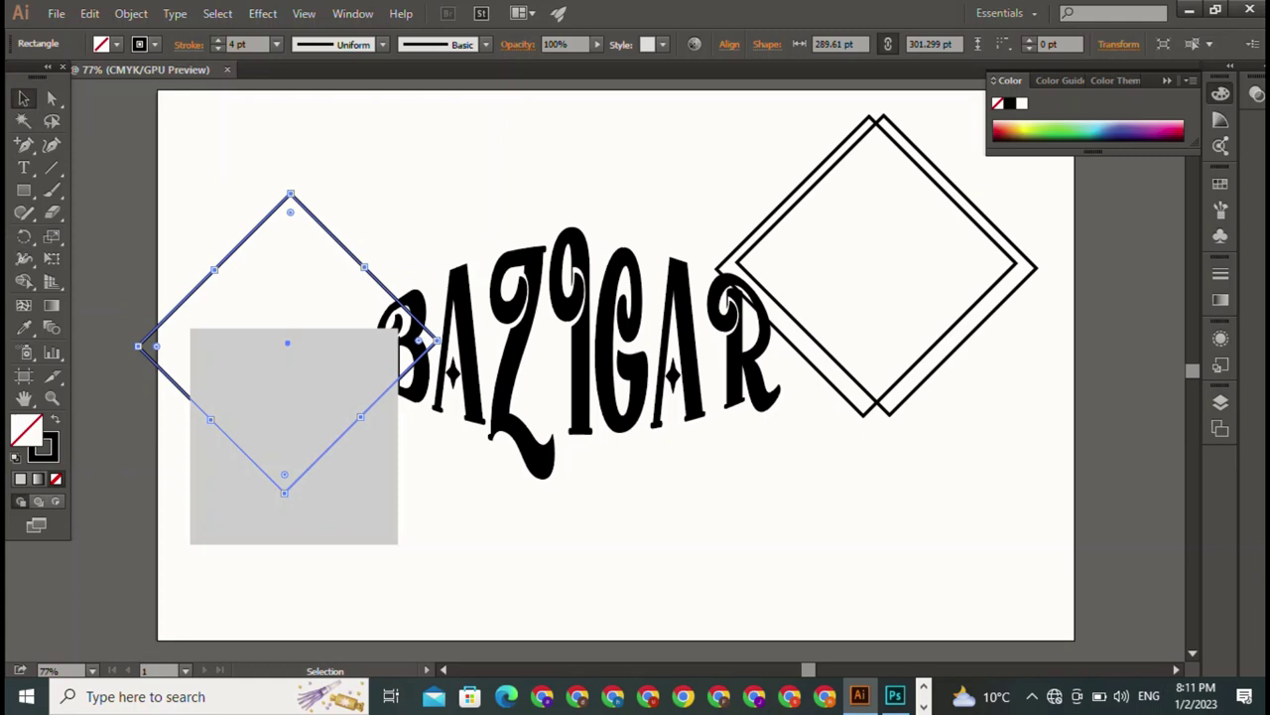
Move the third diamond onto the right-hand pair, lining it up with the stack.
{"action": "left_click_drag", "start_coordinate": [287, 344], "coordinate": [913, 244]}
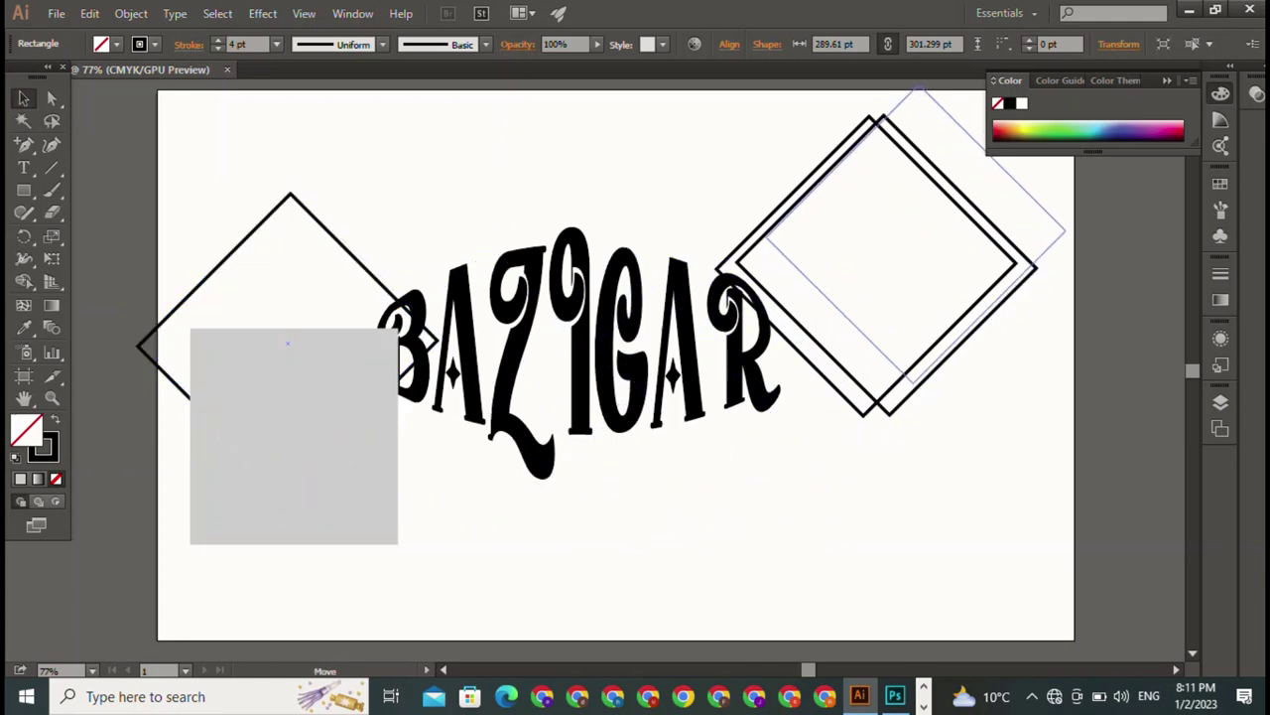
{"action": "mouse_move", "coordinate": [913, 244]}
{"action": "left_mouse_down"}
{"action": "mouse_move", "coordinate": [878, 252]}
{"action": "mouse_move", "coordinate": [874, 283]}
{"action": "mouse_move", "coordinate": [849, 268]}
{"action": "left_mouse_up"}
{"action": "left_click", "coordinate": [293, 437]}
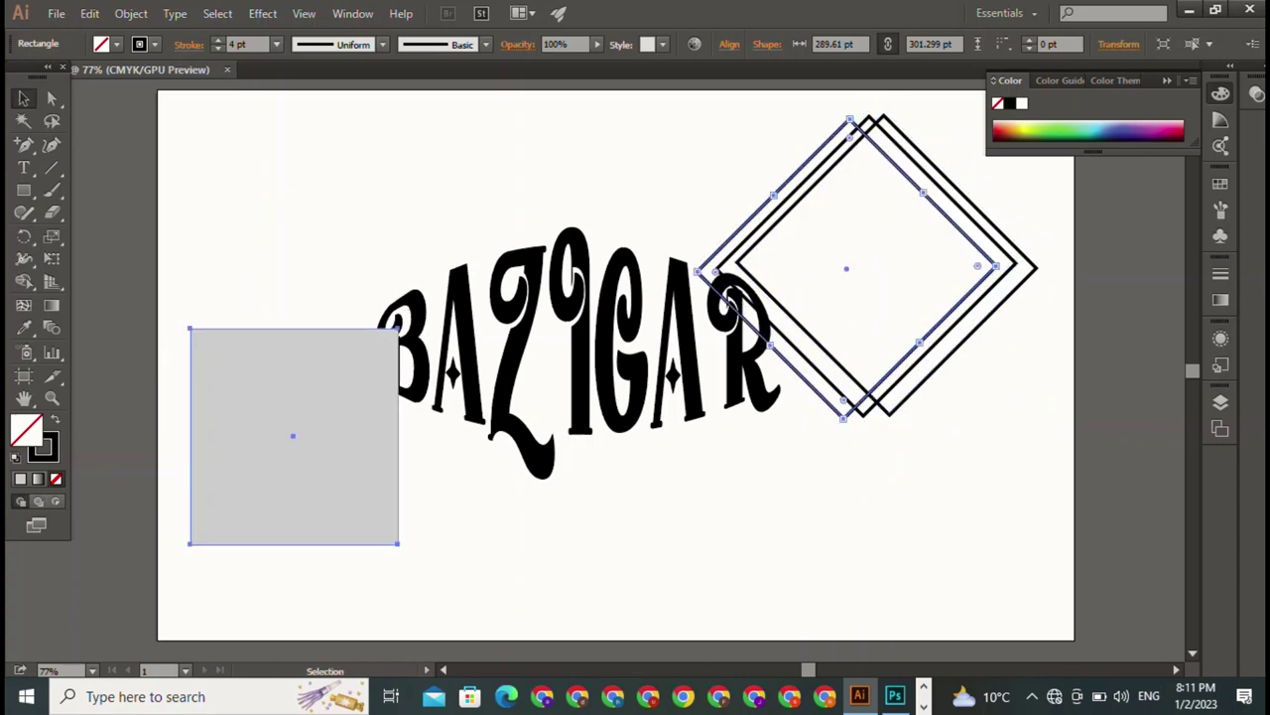
Rotate the grey square 45° into a diamond and give it a black outline.
{"action": "left_click_drag", "start_coordinate": [398, 329], "coordinate": [402, 325]}
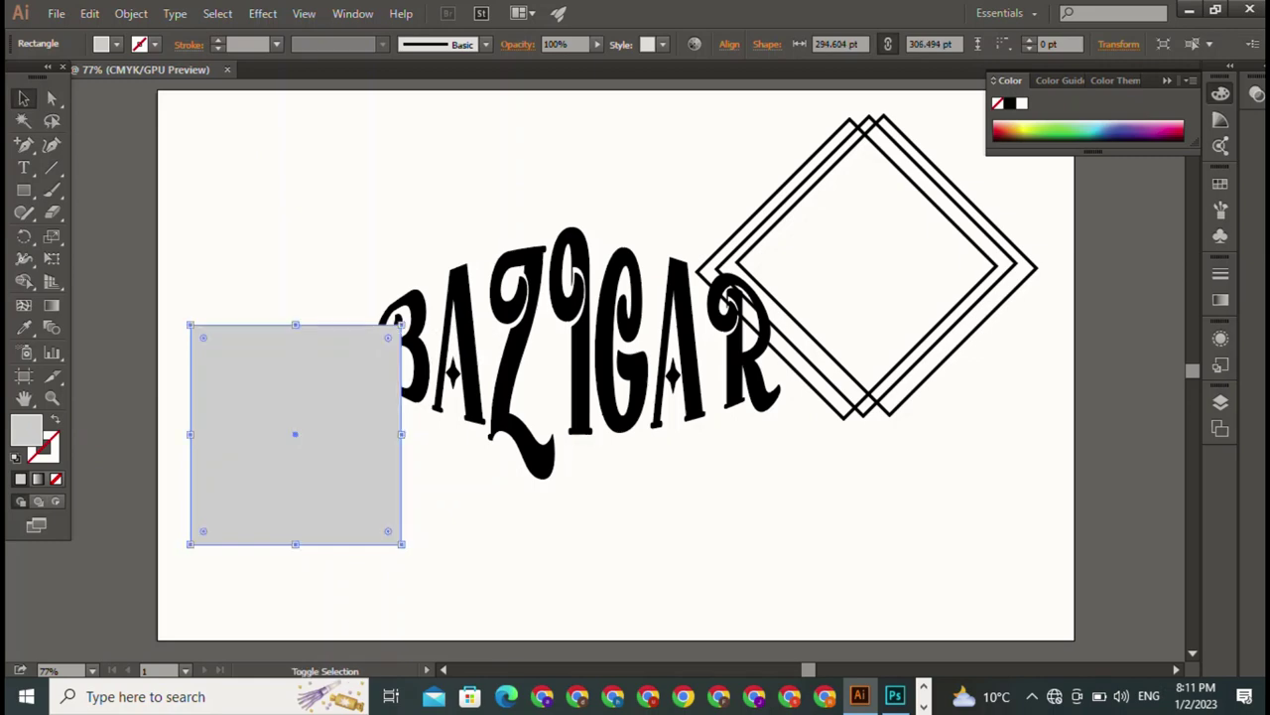
{"action": "key", "text": "ctrl+z"}
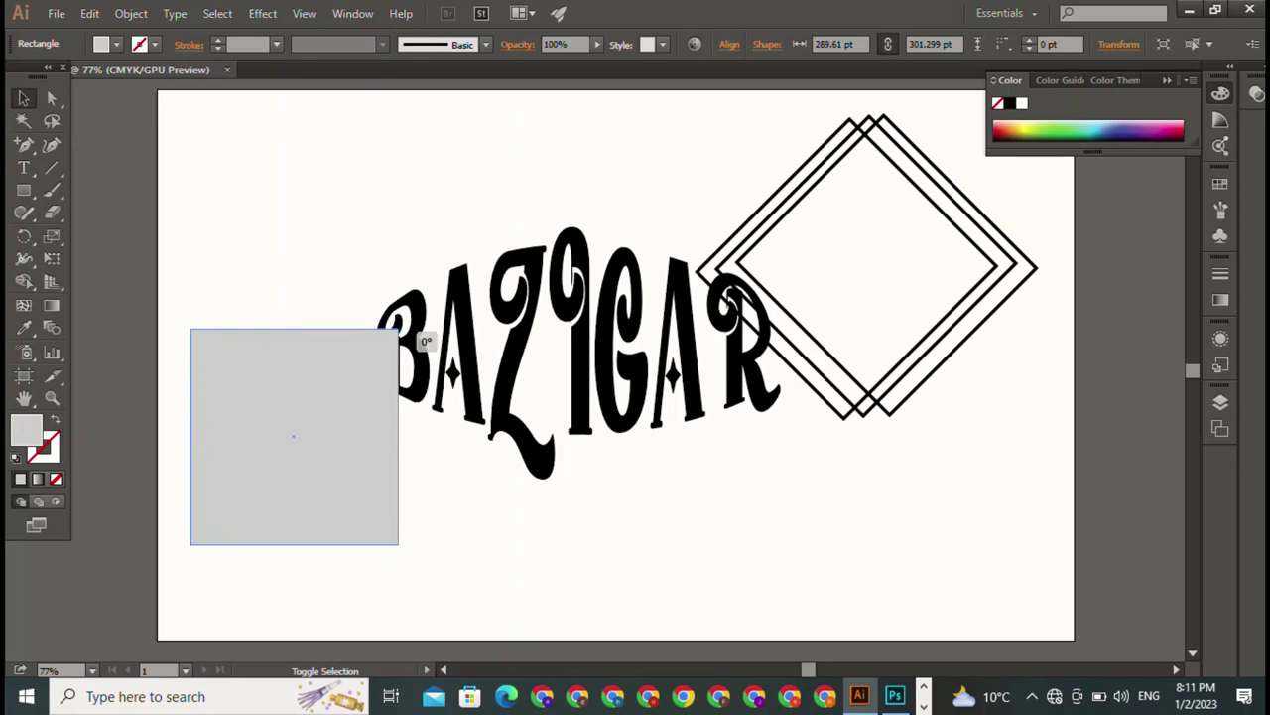
{"action": "mouse_move", "coordinate": [401, 332]}
{"action": "left_mouse_down"}
{"action": "mouse_move", "coordinate": [294, 286]}
{"action": "mouse_move", "coordinate": [463, 163]}
{"action": "mouse_move", "coordinate": [387, 148]}
{"action": "left_mouse_up"}
{"action": "left_click", "coordinate": [154, 44]}
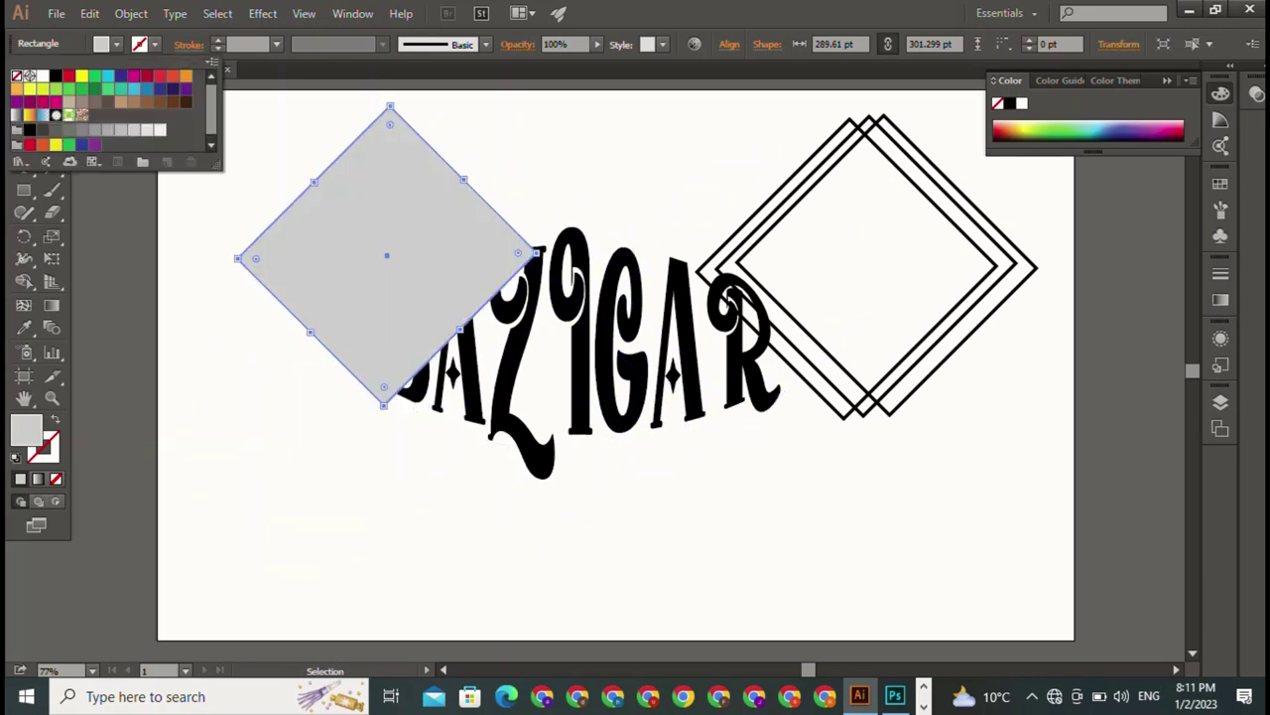
{"action": "left_click", "coordinate": [56, 77]}
{"action": "key", "text": "Escape"}
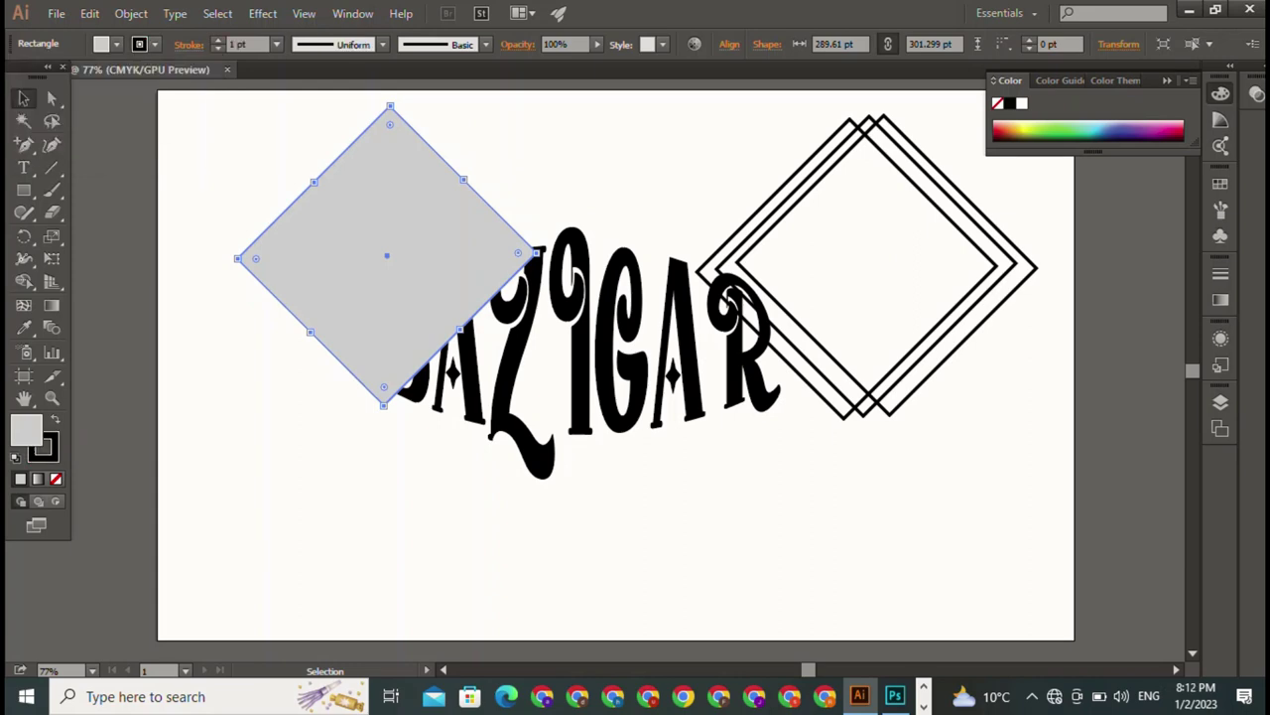
Remove the diamond's fill, raise its stroke to 4 pt, and move it onto the right stack.
{"action": "left_click", "coordinate": [117, 44]}
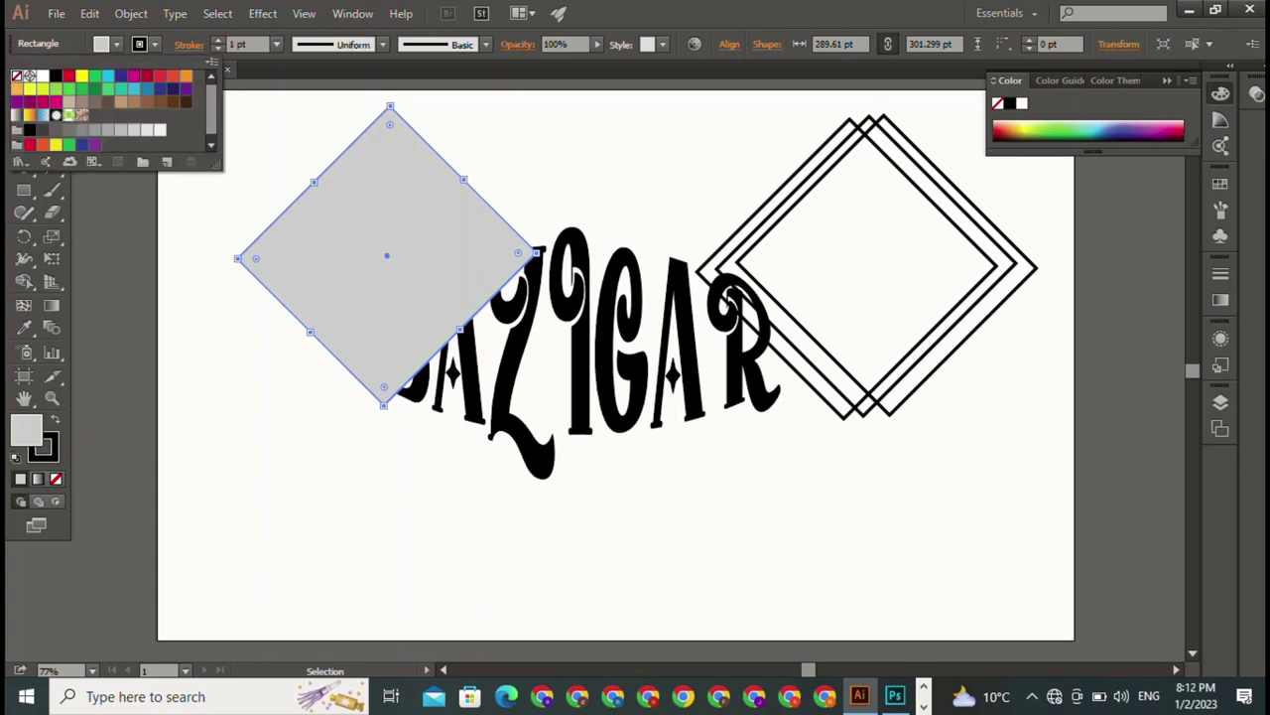
{"action": "left_click", "coordinate": [16, 77]}
{"action": "key", "text": "Escape"}
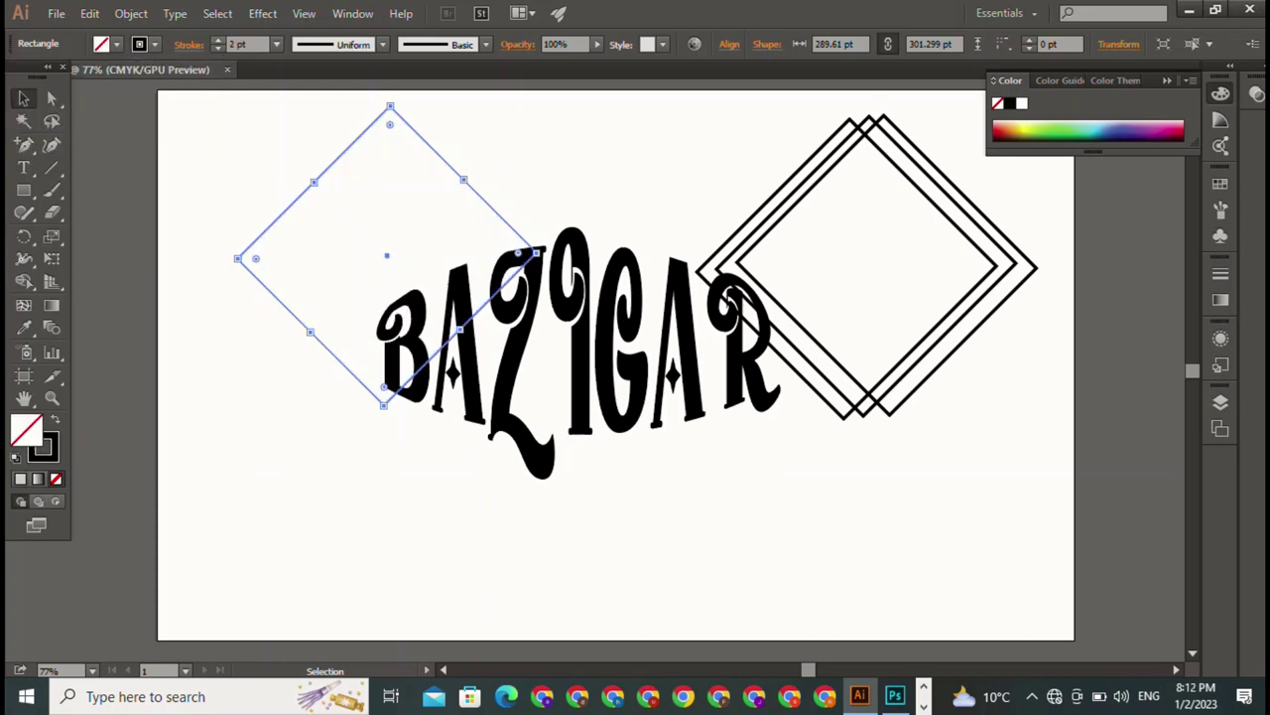
{"action": "left_click", "coordinate": [218, 40]}
{"action": "left_click", "coordinate": [218, 40]}
{"action": "left_click", "coordinate": [217, 40]}
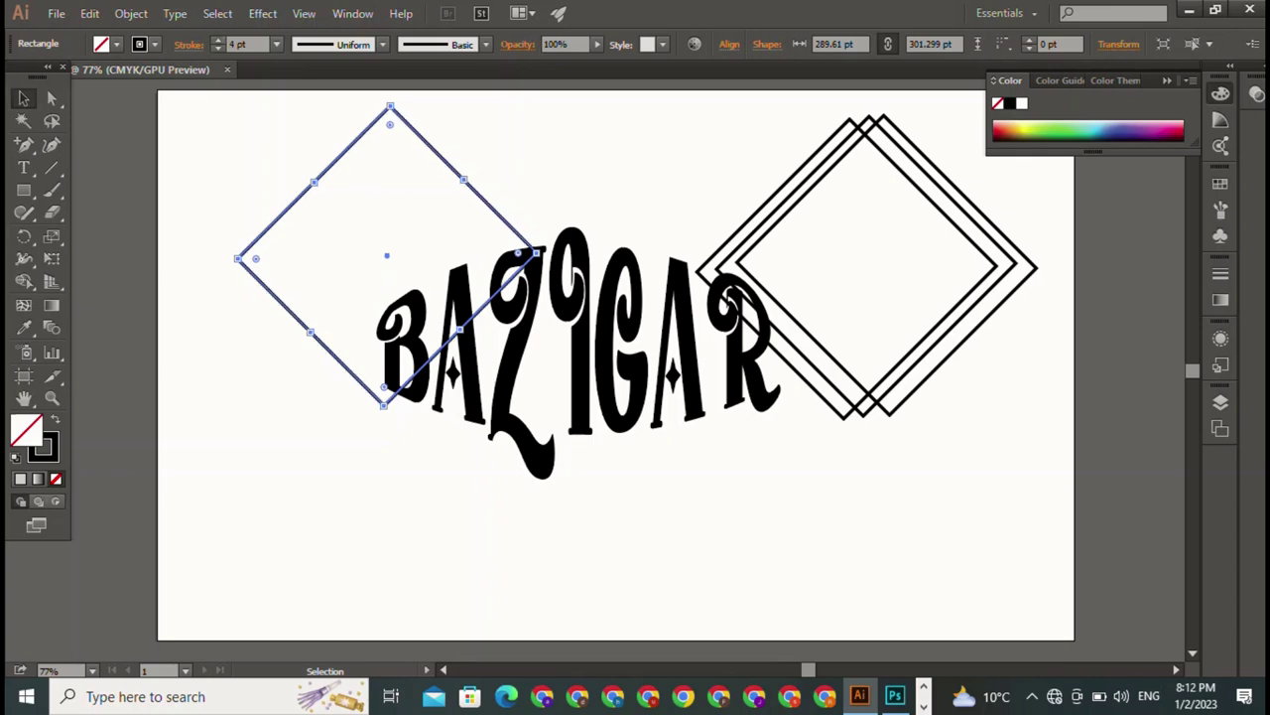
{"action": "mouse_move", "coordinate": [461, 179]}
{"action": "left_mouse_down"}
{"action": "mouse_move", "coordinate": [985, 181]}
{"action": "mouse_move", "coordinate": [971, 185]}
{"action": "left_mouse_up"}
Move the four diamonds over BAZIGAR, enlarge them to about 4.6 pt strokes, and align their vertical centres.
{"action": "left_click_drag", "start_coordinate": [725, 151], "coordinate": [842, 212]}
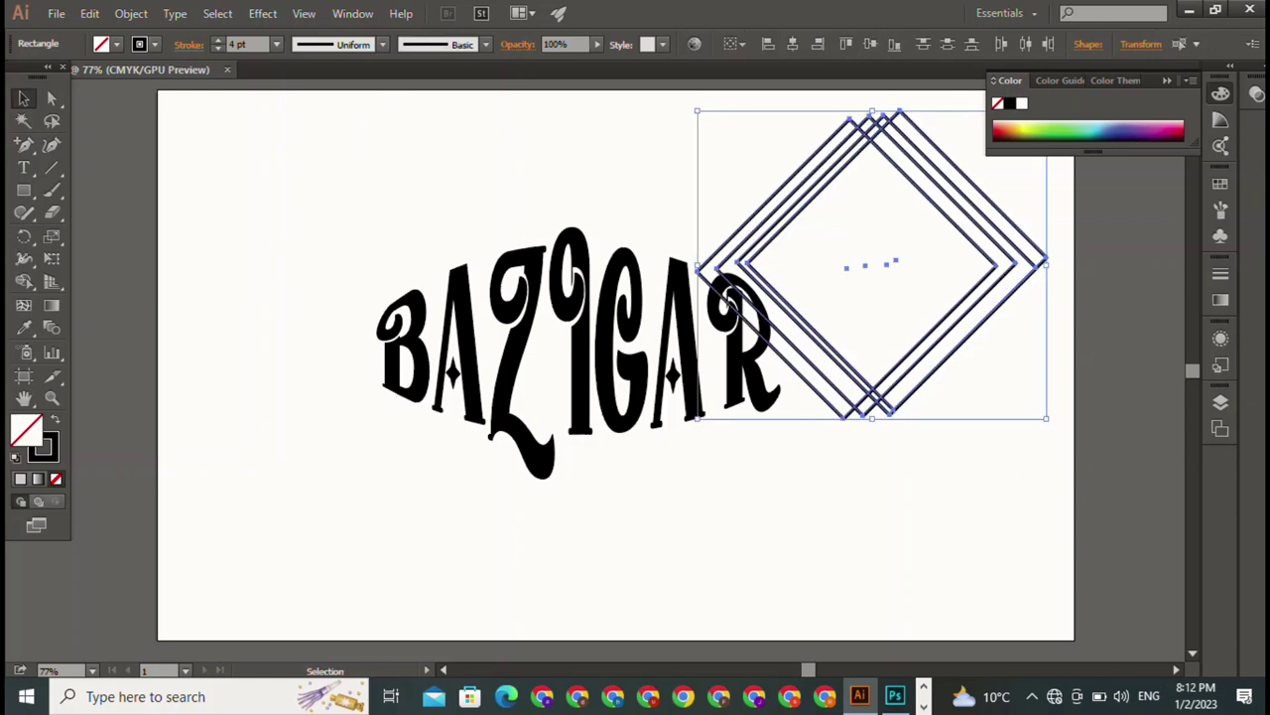
{"action": "left_click_drag", "start_coordinate": [794, 171], "coordinate": [304, 220]}
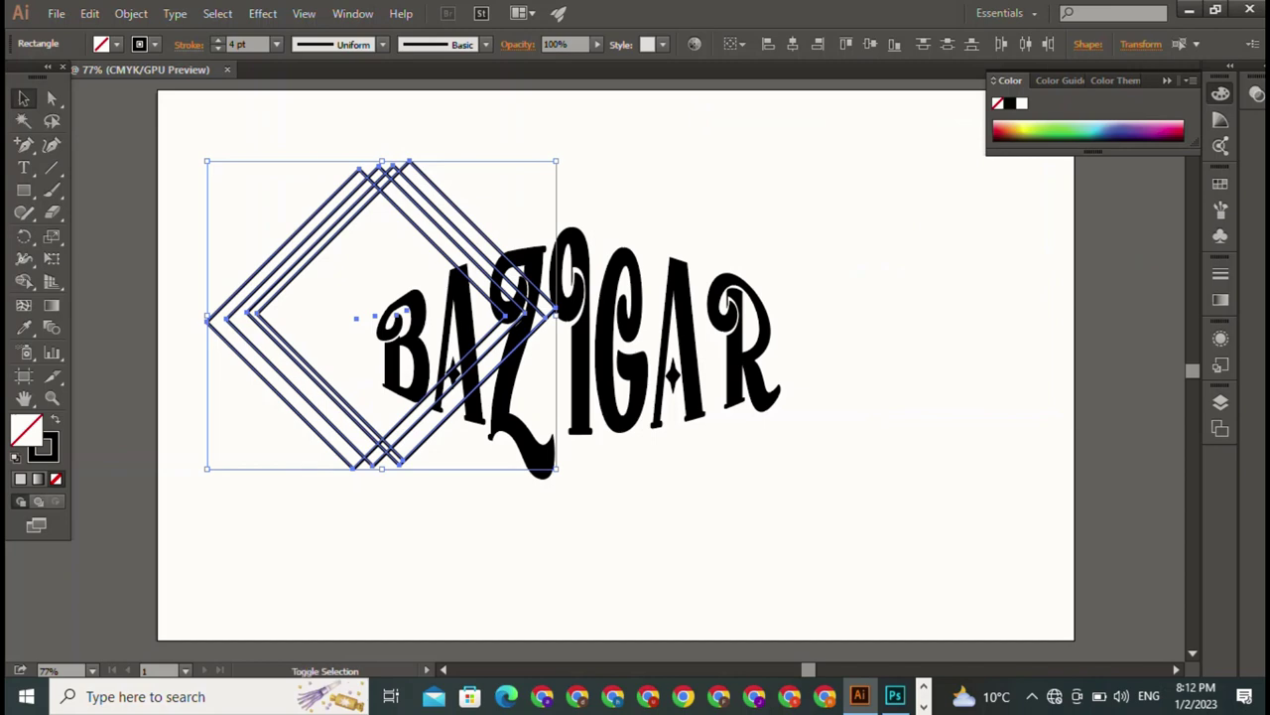
{"action": "left_click_drag", "start_coordinate": [557, 160], "coordinate": [610, 113]}
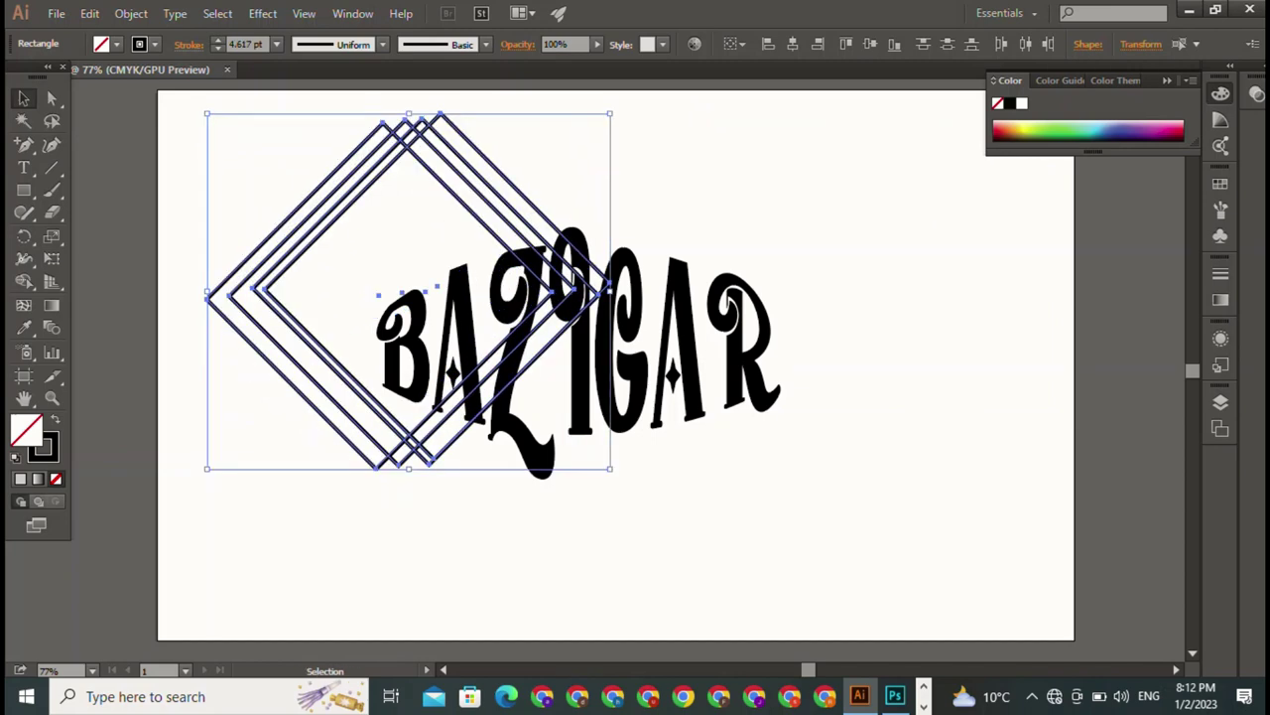
{"action": "left_click", "coordinate": [869, 43]}
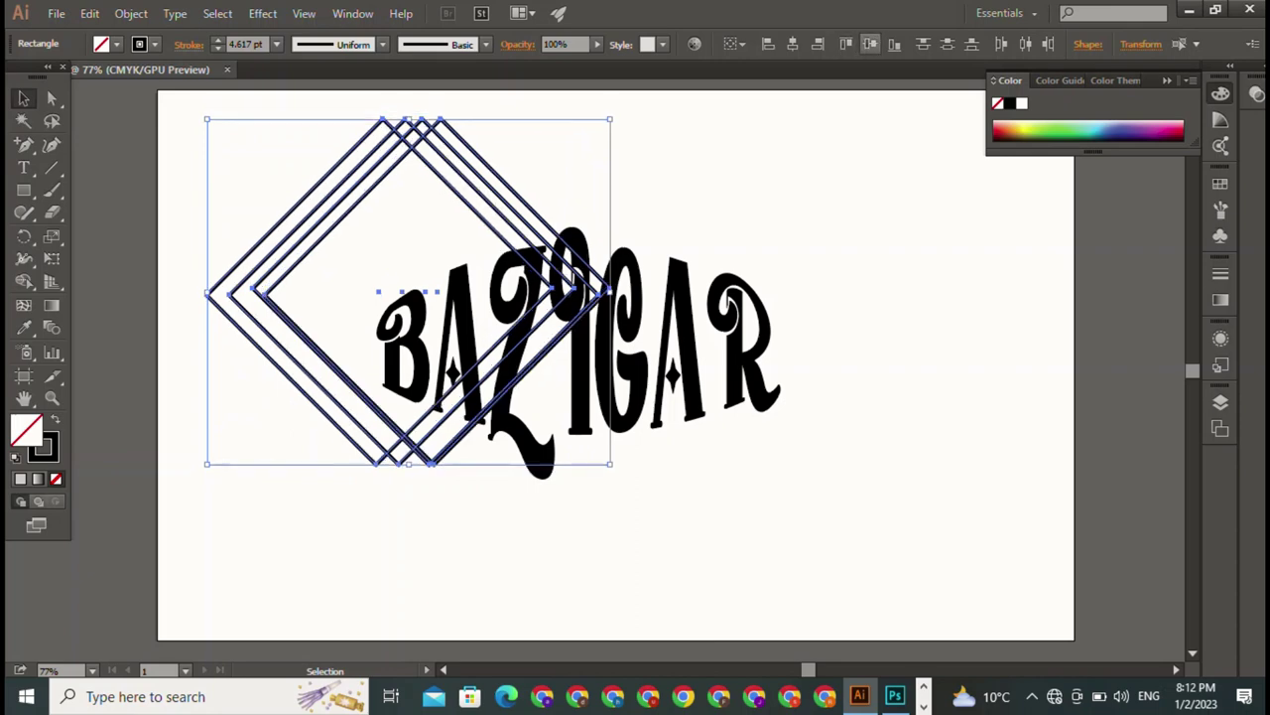
{"action": "key", "text": "ctrl+shift+a"}
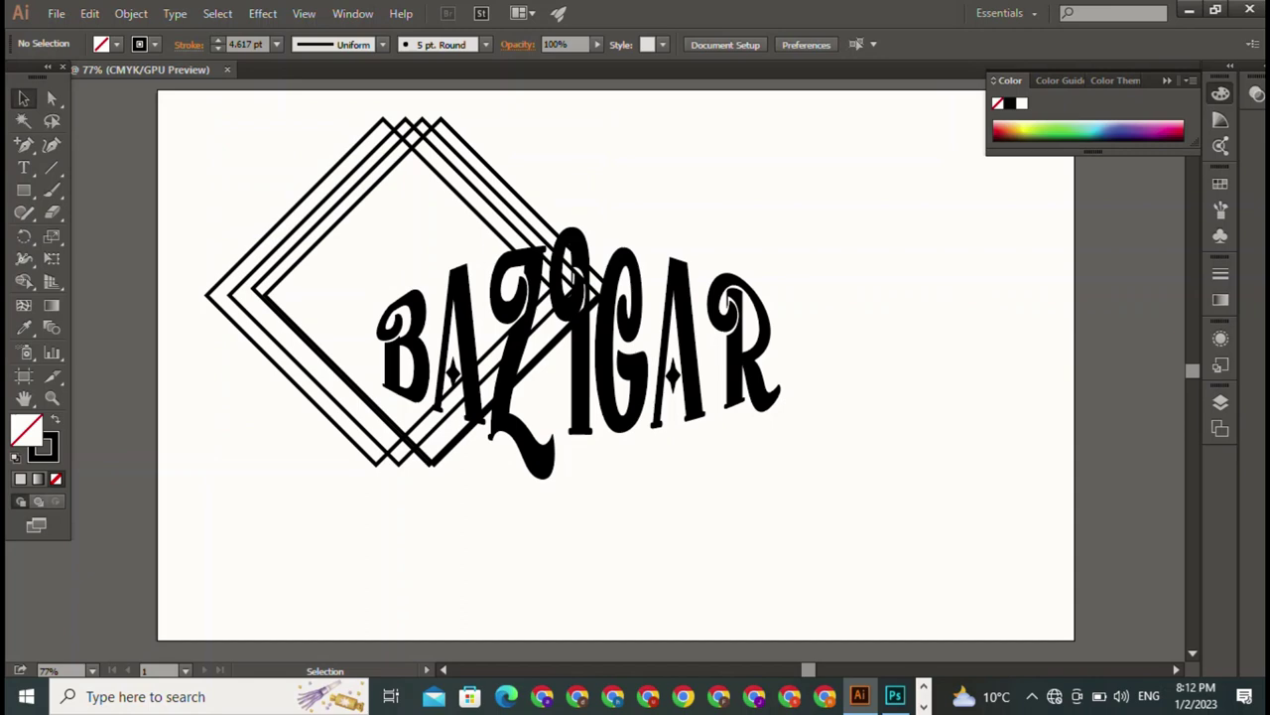
{"action": "left_click", "coordinate": [297, 203]}
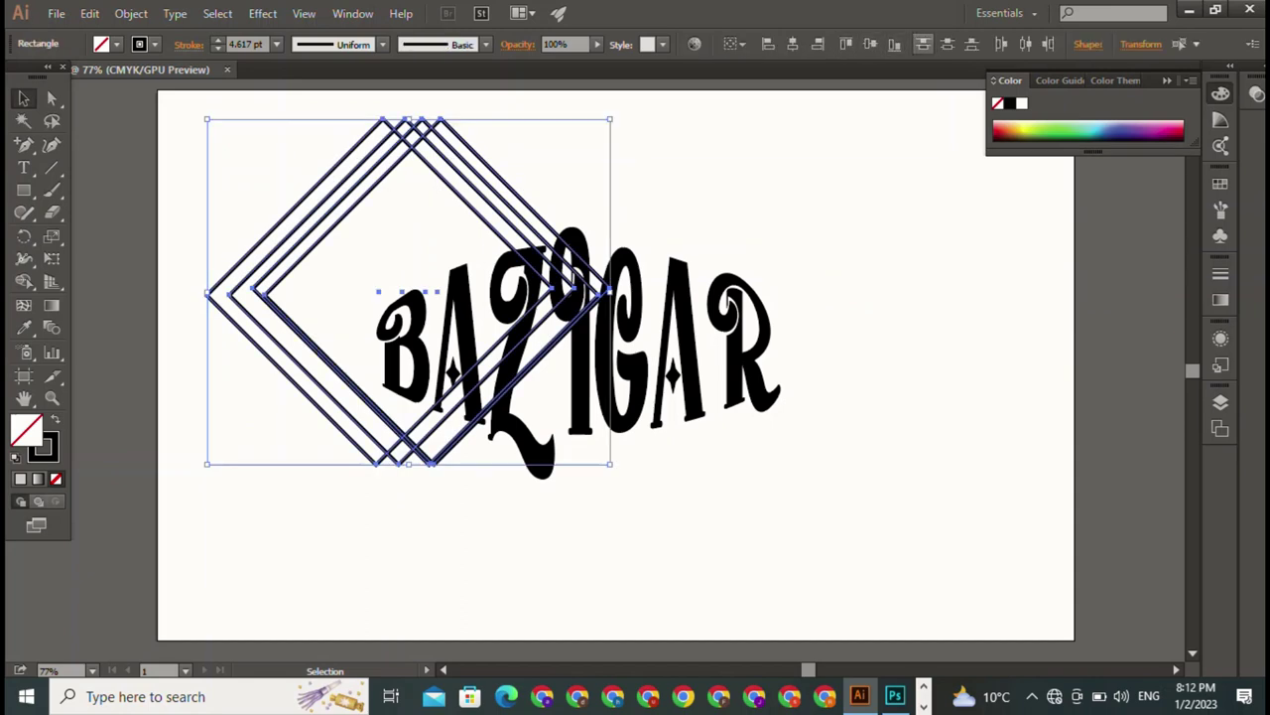
{"action": "key", "text": "ctrl+shift+a"}
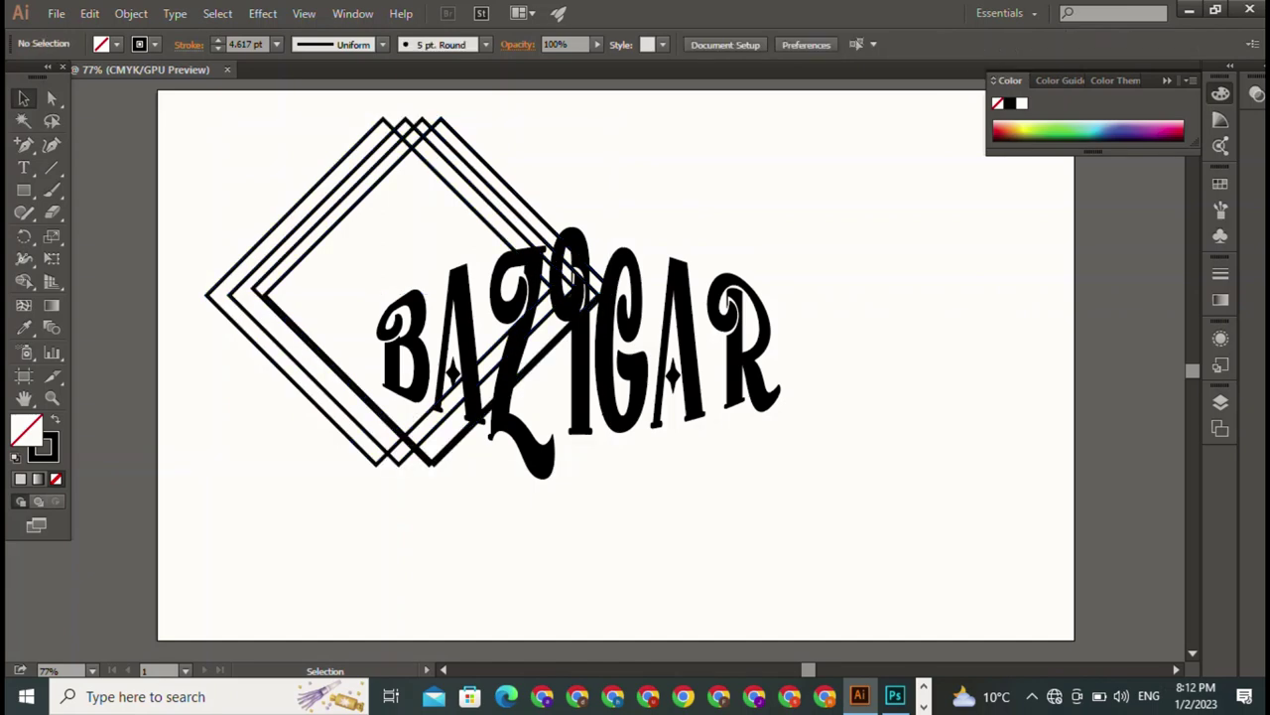
{"action": "left_click", "coordinate": [380, 291]}
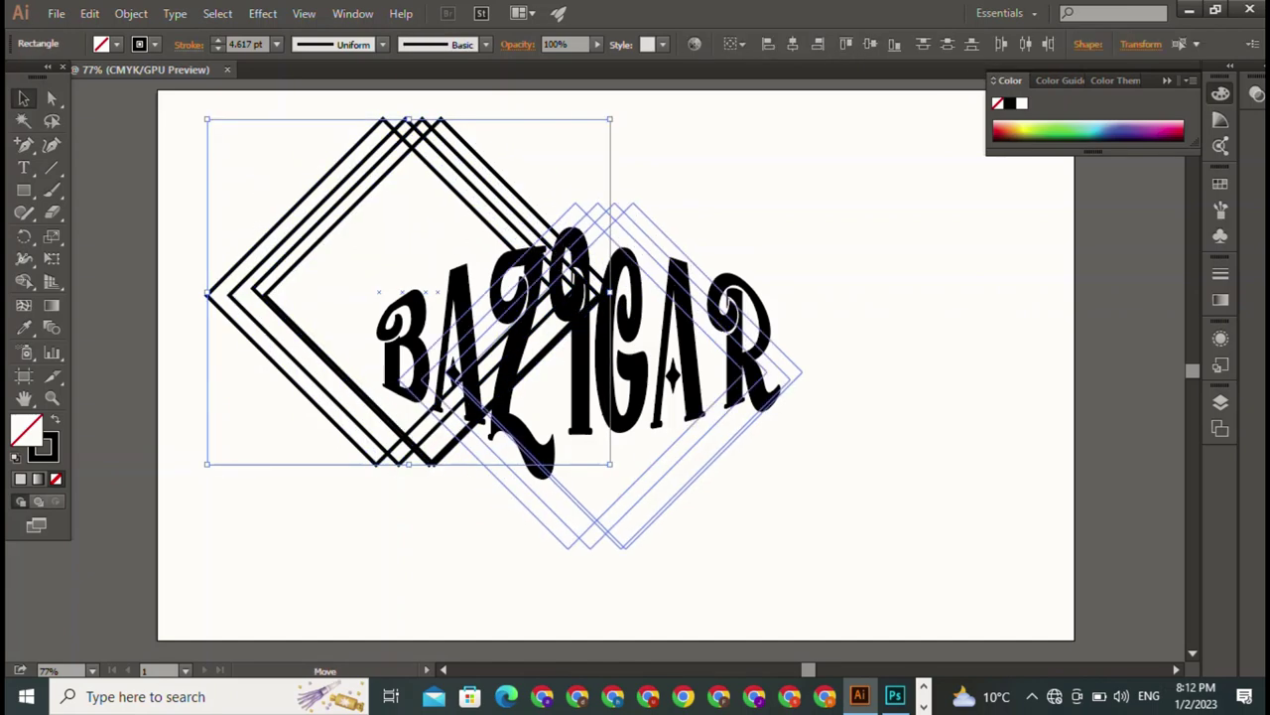
Move the diamond stack back to the right, then shrink BAZIGAR and shift it up-left.
{"action": "mouse_move", "coordinate": [381, 291]}
{"action": "left_mouse_down"}
{"action": "mouse_move", "coordinate": [644, 376]}
{"action": "mouse_move", "coordinate": [945, 411]}
{"action": "left_mouse_up"}
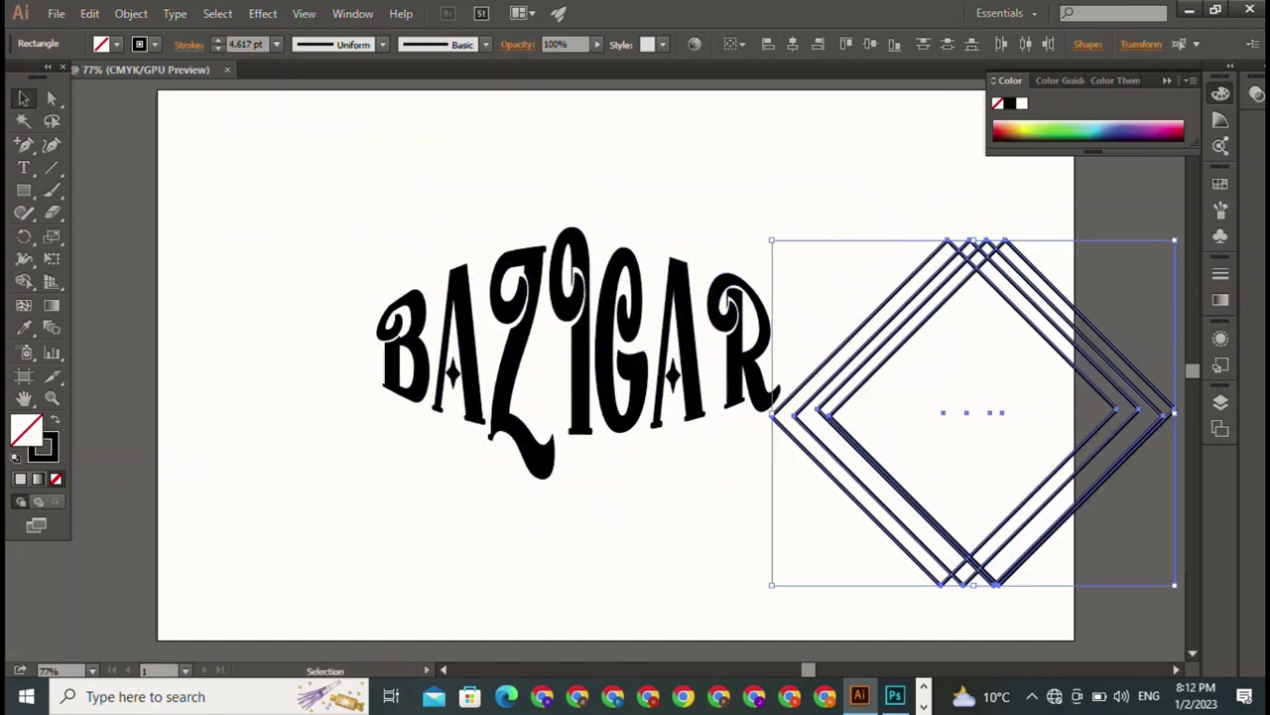
{"action": "key", "text": "ctrl+shift+a"}
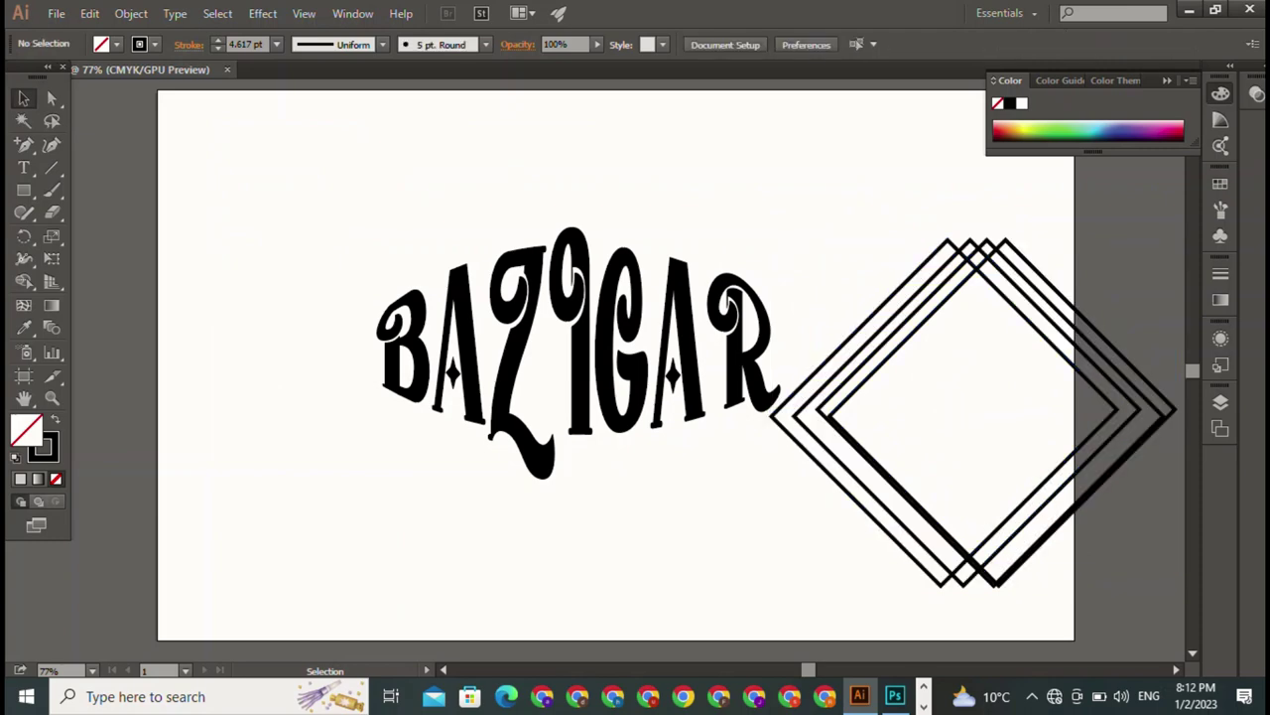
{"action": "left_click", "coordinate": [575, 347]}
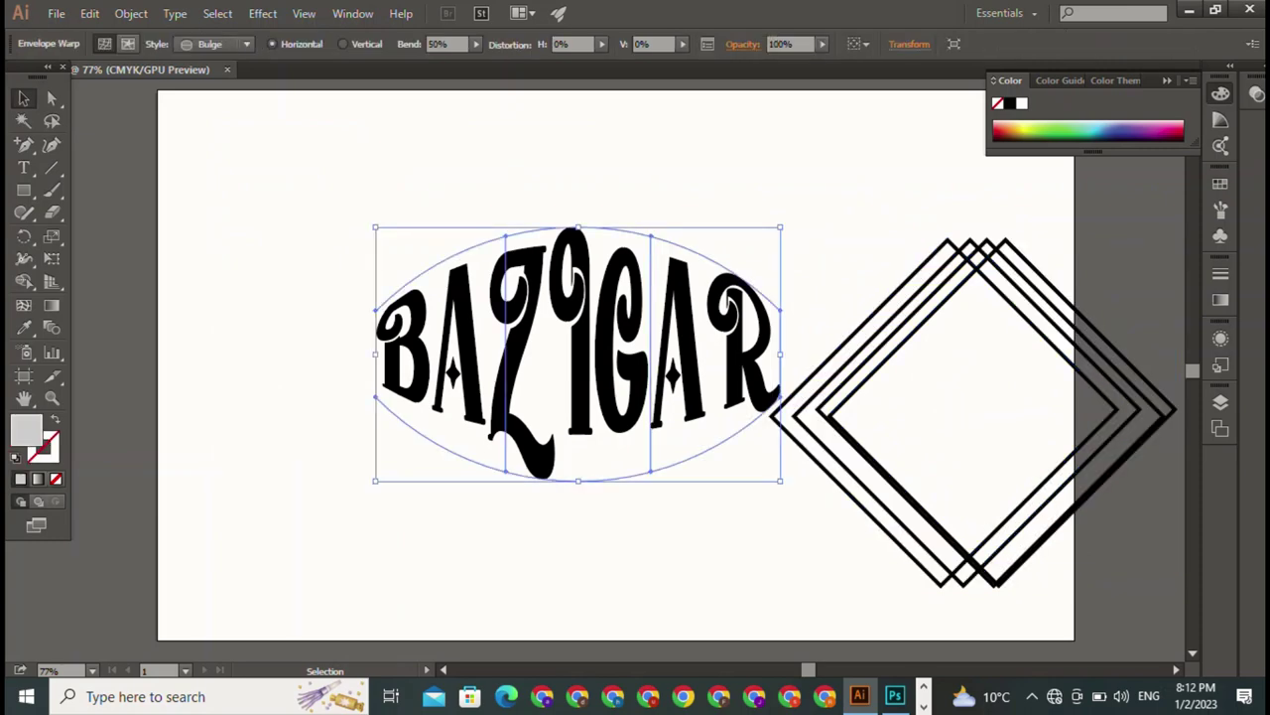
{"action": "left_click_drag", "start_coordinate": [780, 227], "coordinate": [670, 295]}
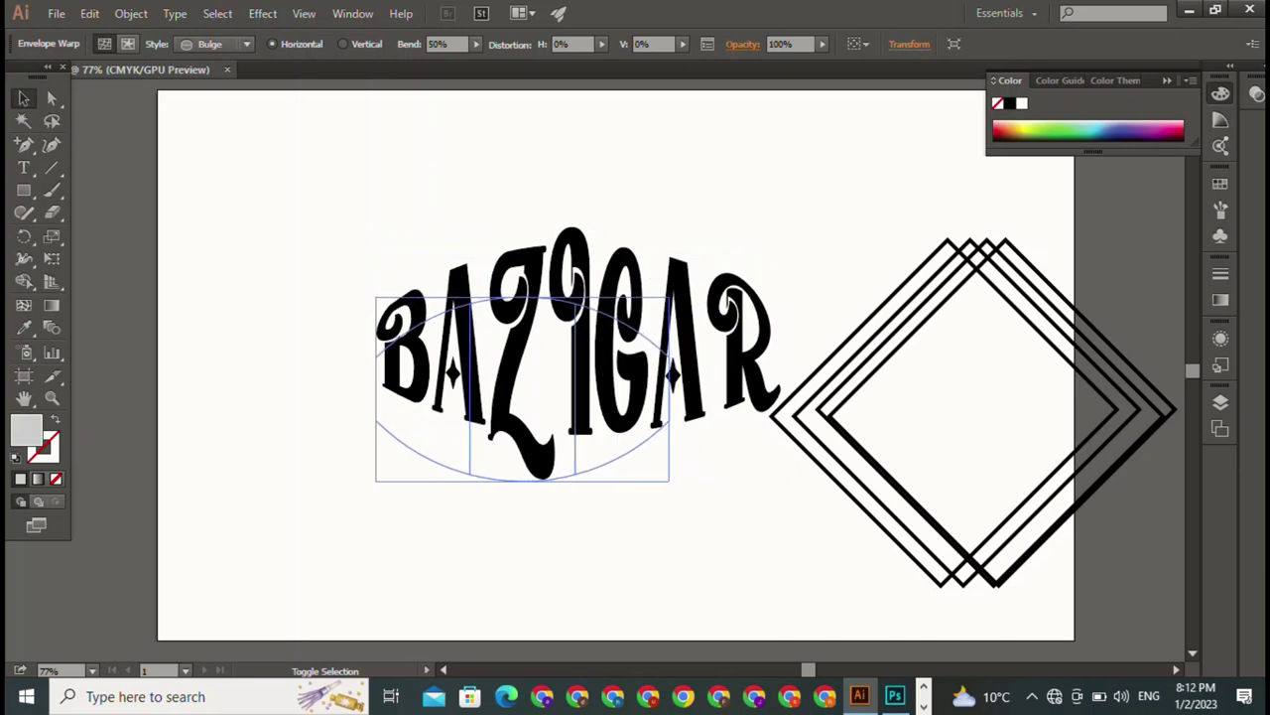
{"action": "left_click_drag", "start_coordinate": [522, 389], "coordinate": [463, 277]}
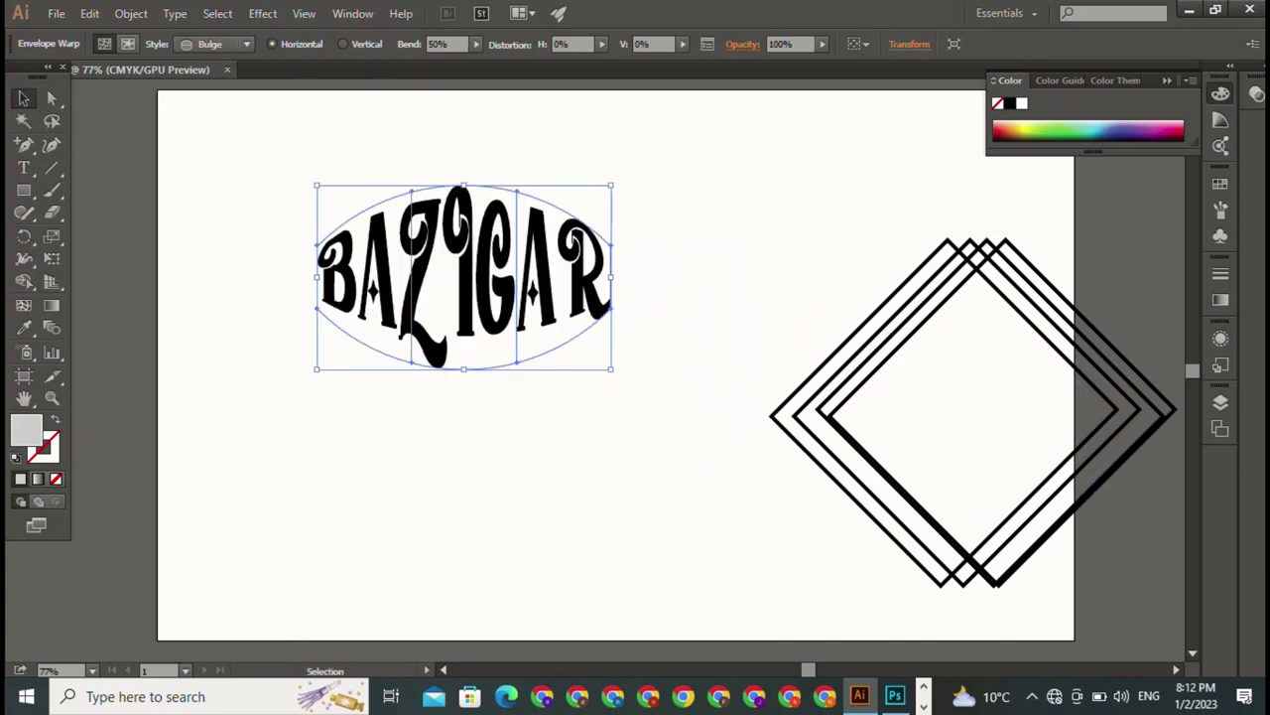
{"action": "left_click_drag", "start_coordinate": [611, 184], "coordinate": [505, 250]}
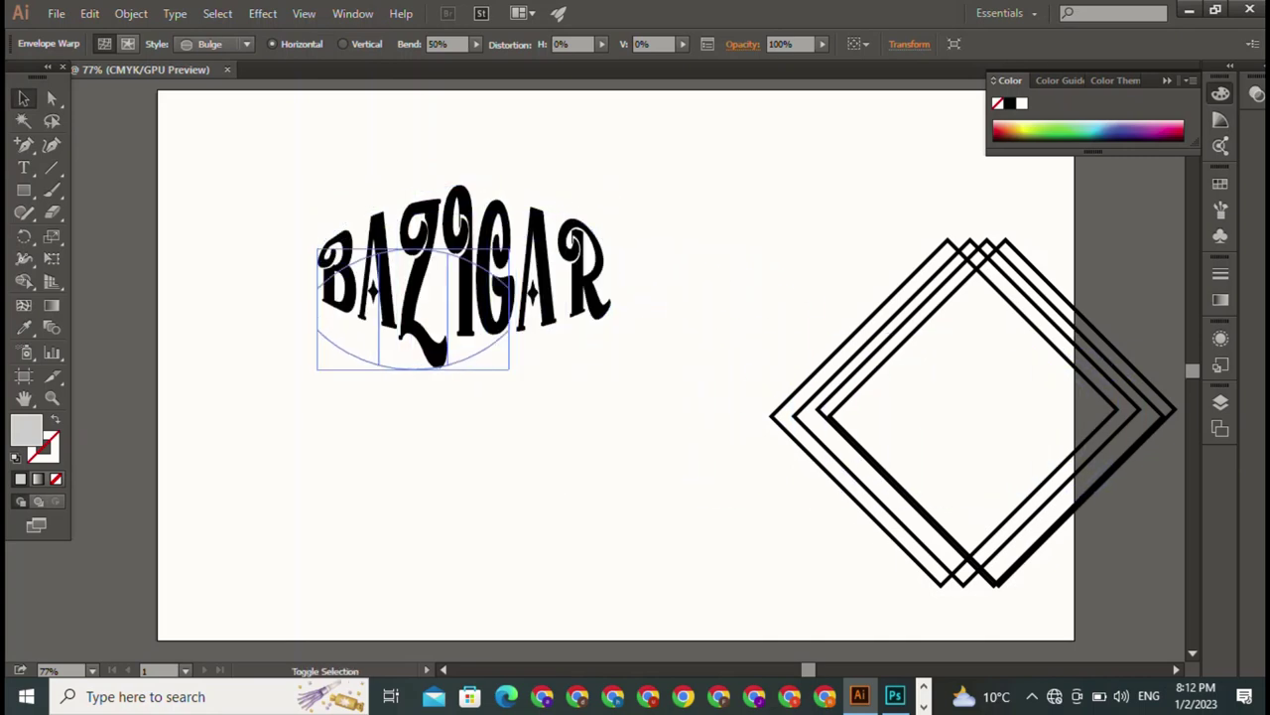
{"action": "left_click", "coordinate": [1091, 325]}
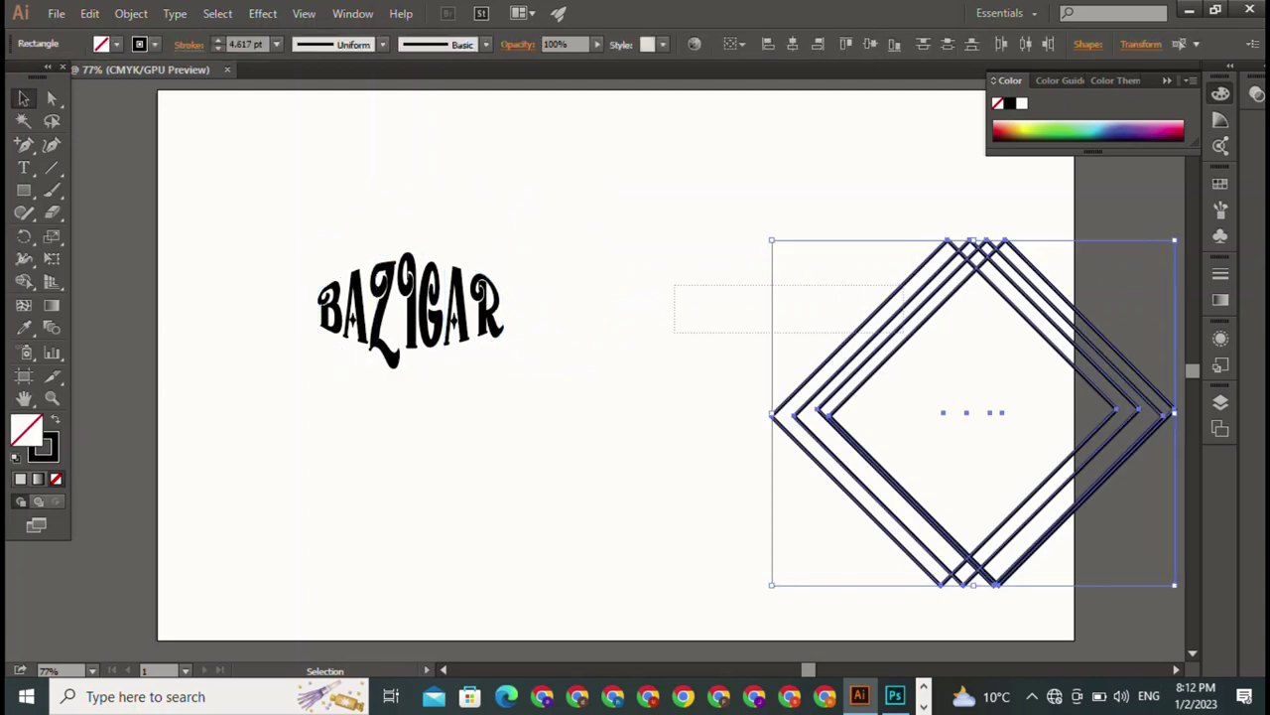
Move all four diamonds to the artboard centre and drop BAZIGAR into their middle.
{"action": "left_click", "coordinate": [1087, 501], "text": "shift"}
{"action": "left_click", "coordinate": [854, 333], "text": "shift"}
{"action": "left_click", "coordinate": [1152, 397], "text": "shift"}
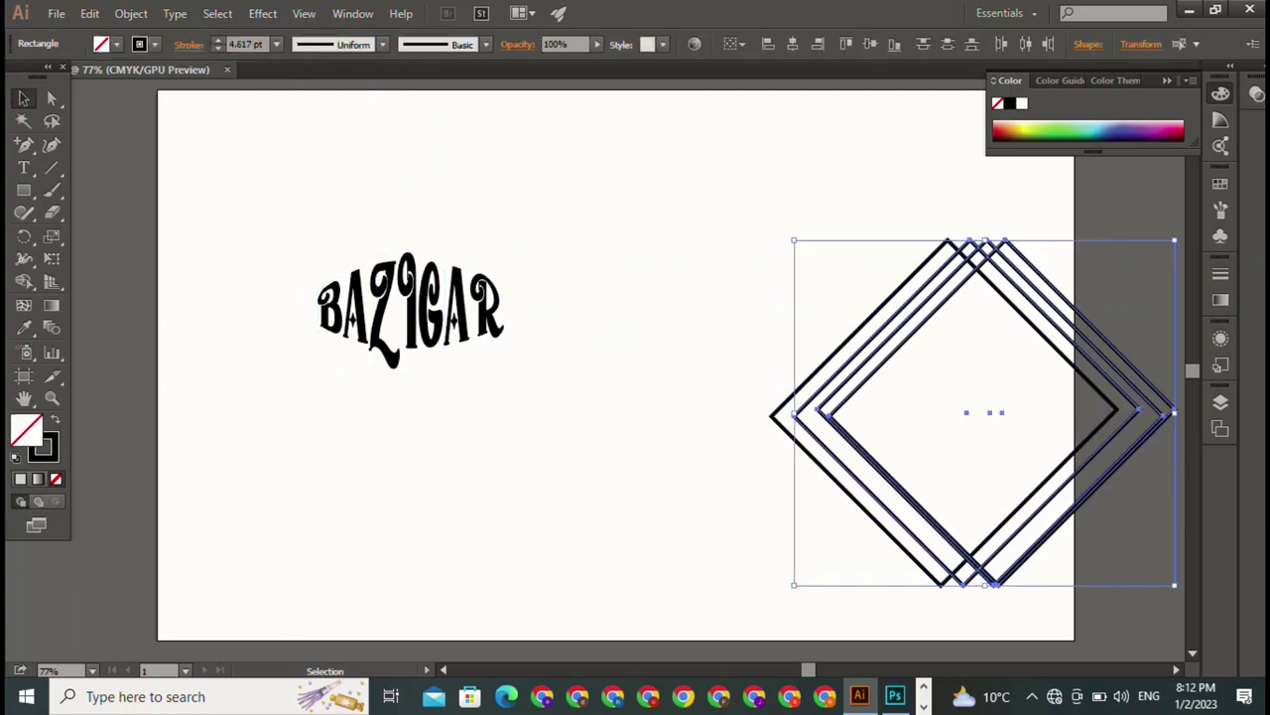
{"action": "left_click_drag", "start_coordinate": [827, 270], "coordinate": [959, 405]}
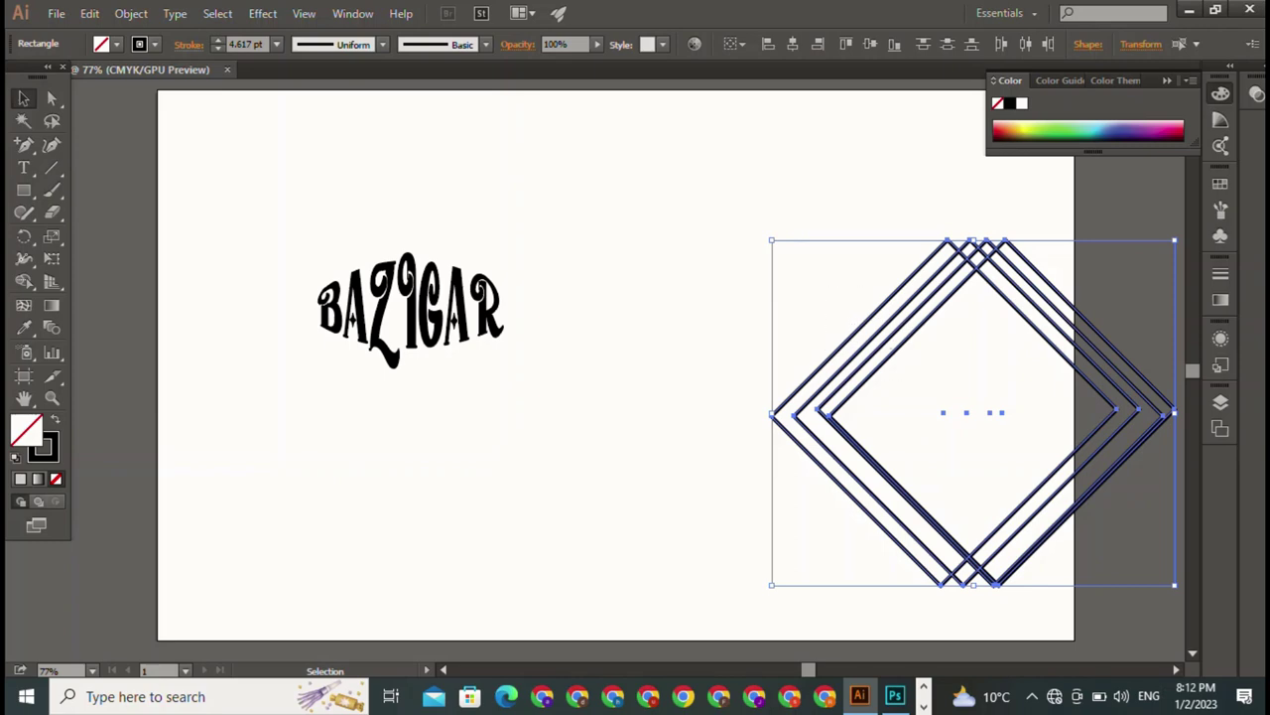
{"action": "left_click", "coordinate": [1152, 397], "text": "shift"}
{"action": "left_click", "coordinate": [1091, 327], "text": "shift"}
{"action": "left_click_drag", "start_coordinate": [859, 326], "coordinate": [574, 227]}
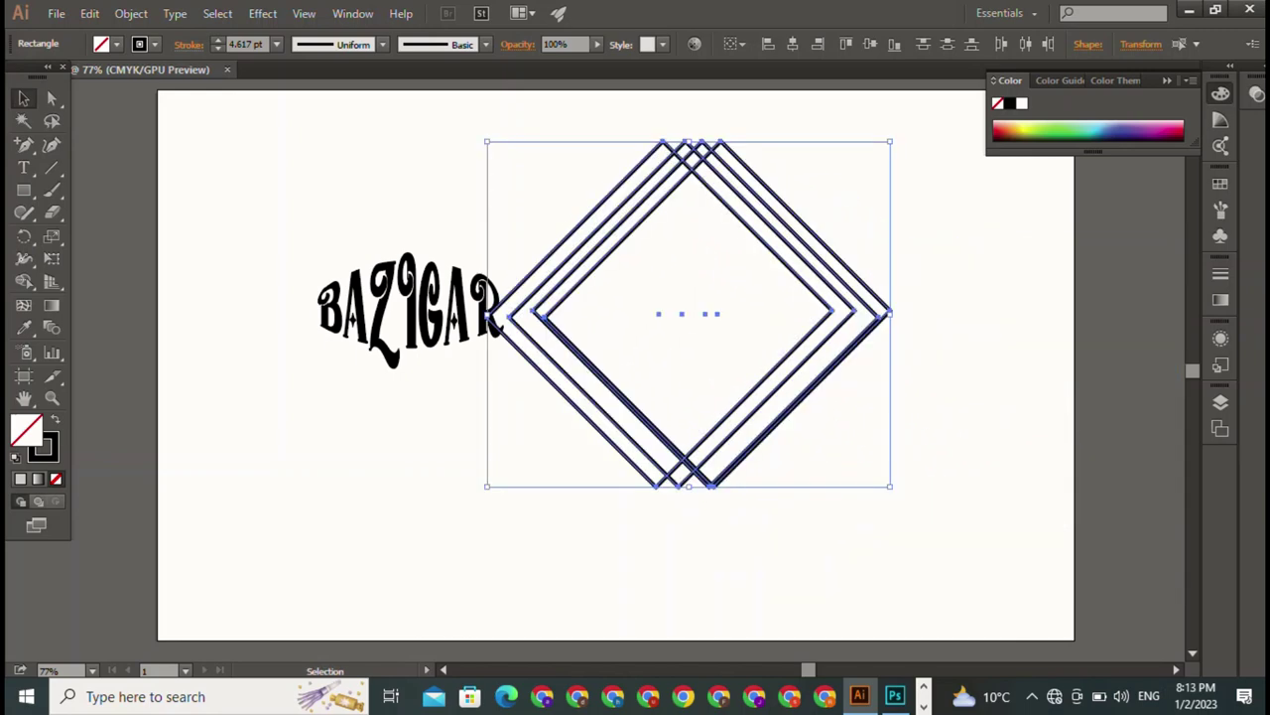
{"action": "left_click_drag", "start_coordinate": [407, 309], "coordinate": [692, 312]}
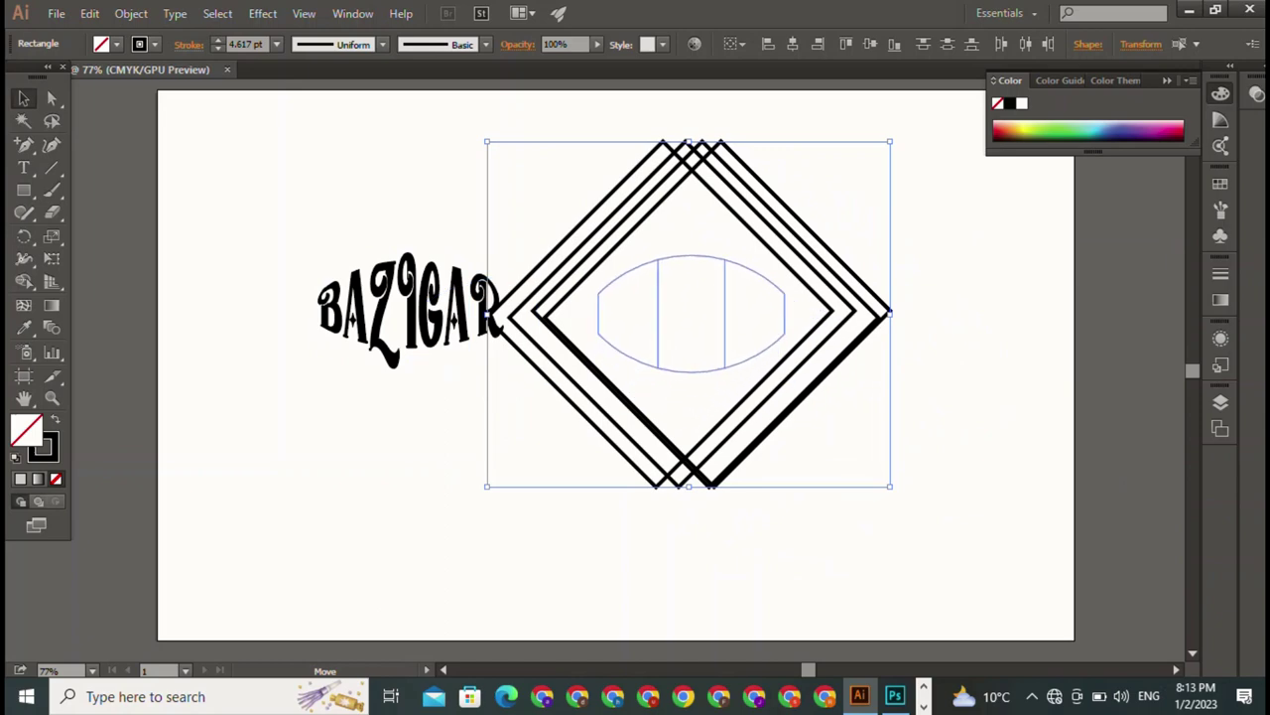
{"action": "key", "text": "ctrl+shift+a"}
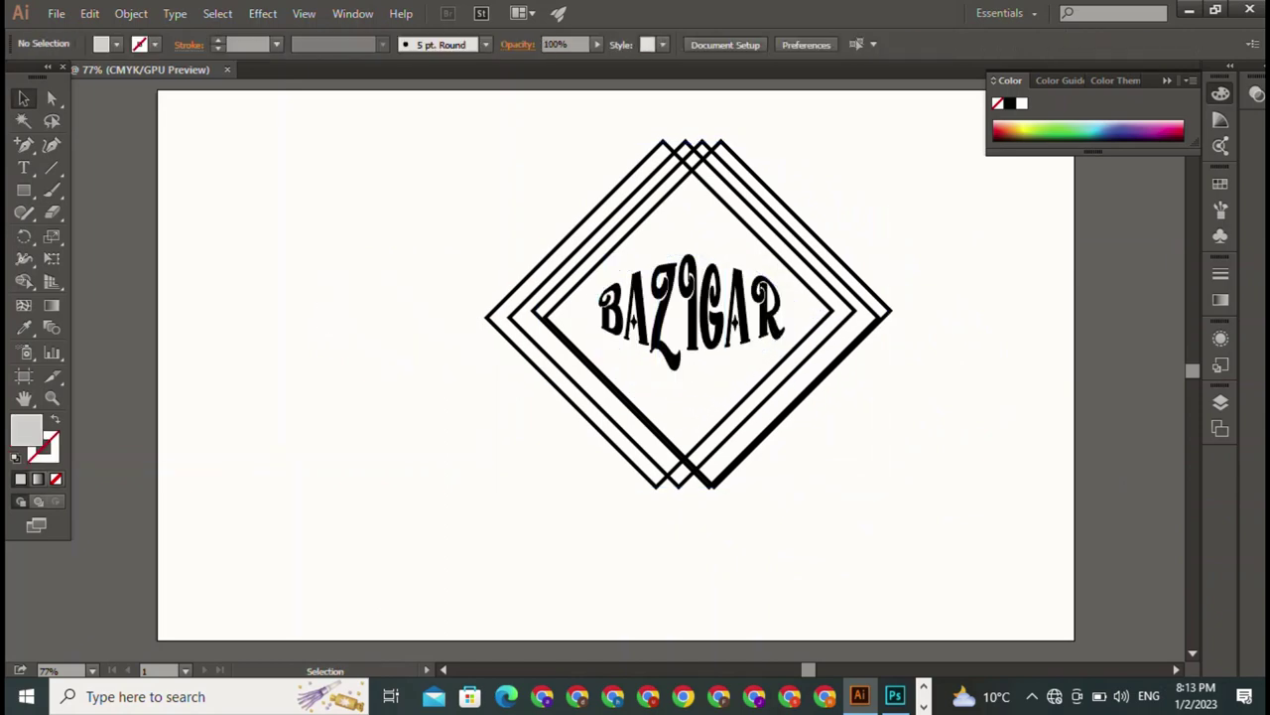